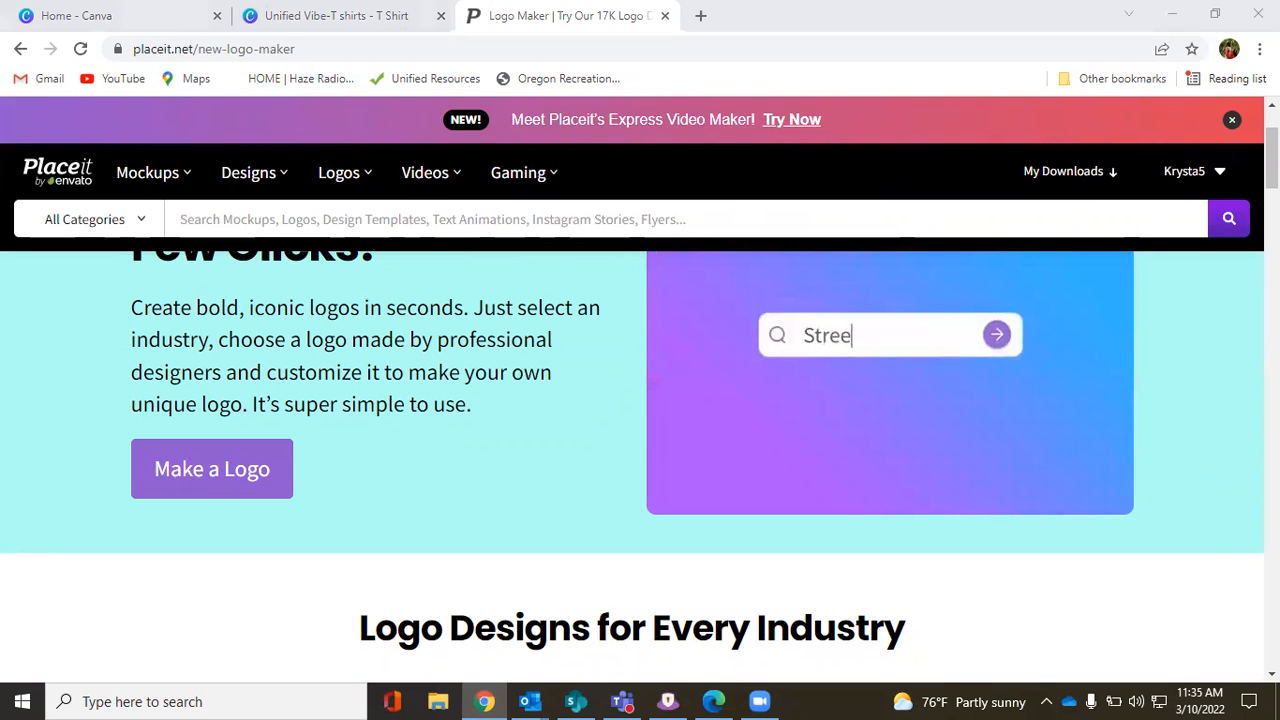
# Step: Look through the logo maker landing page and start creating a new design
pyautogui.scroll(-4, 1228, 458)
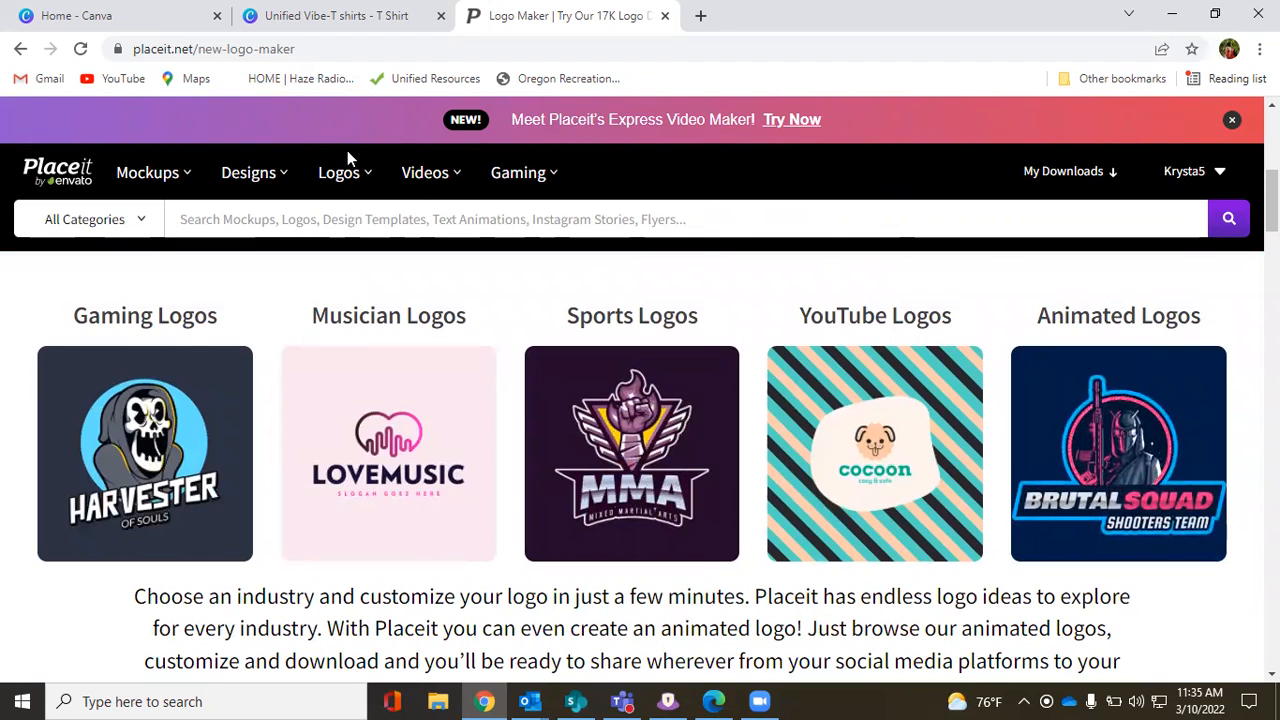
pyautogui.moveTo(366, 177)
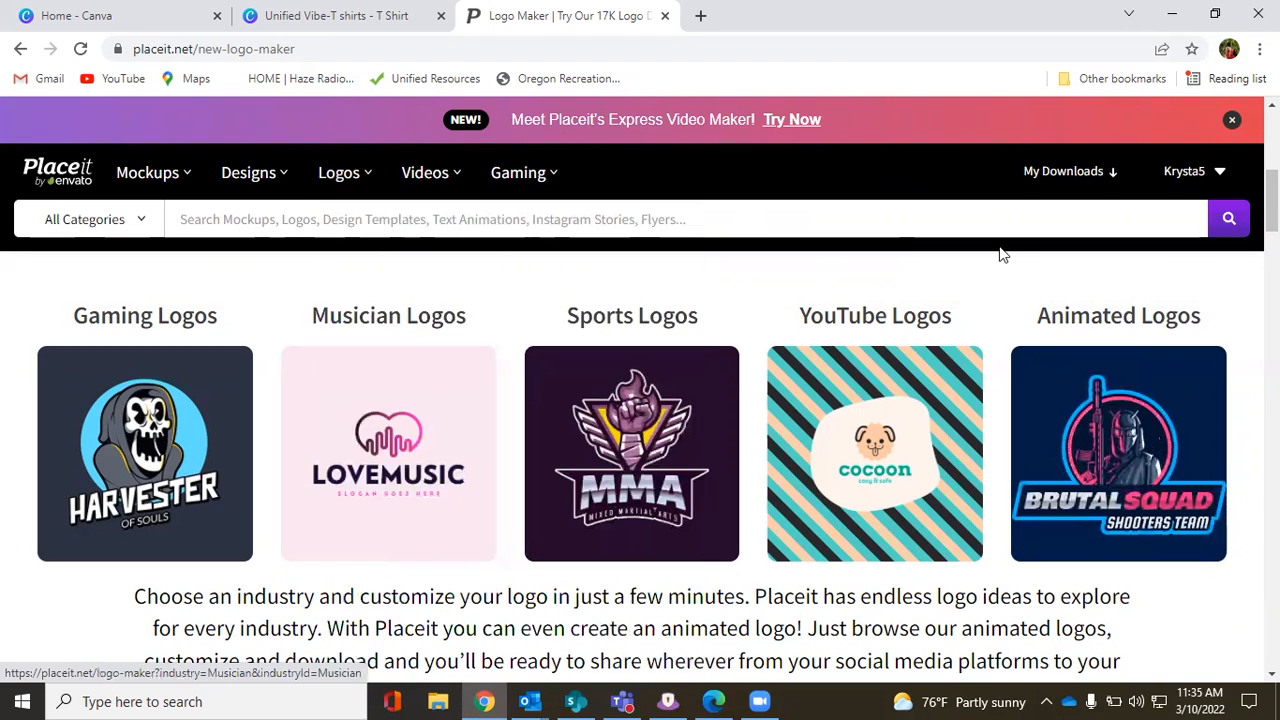
pyautogui.scroll(-5, 1003, 255)
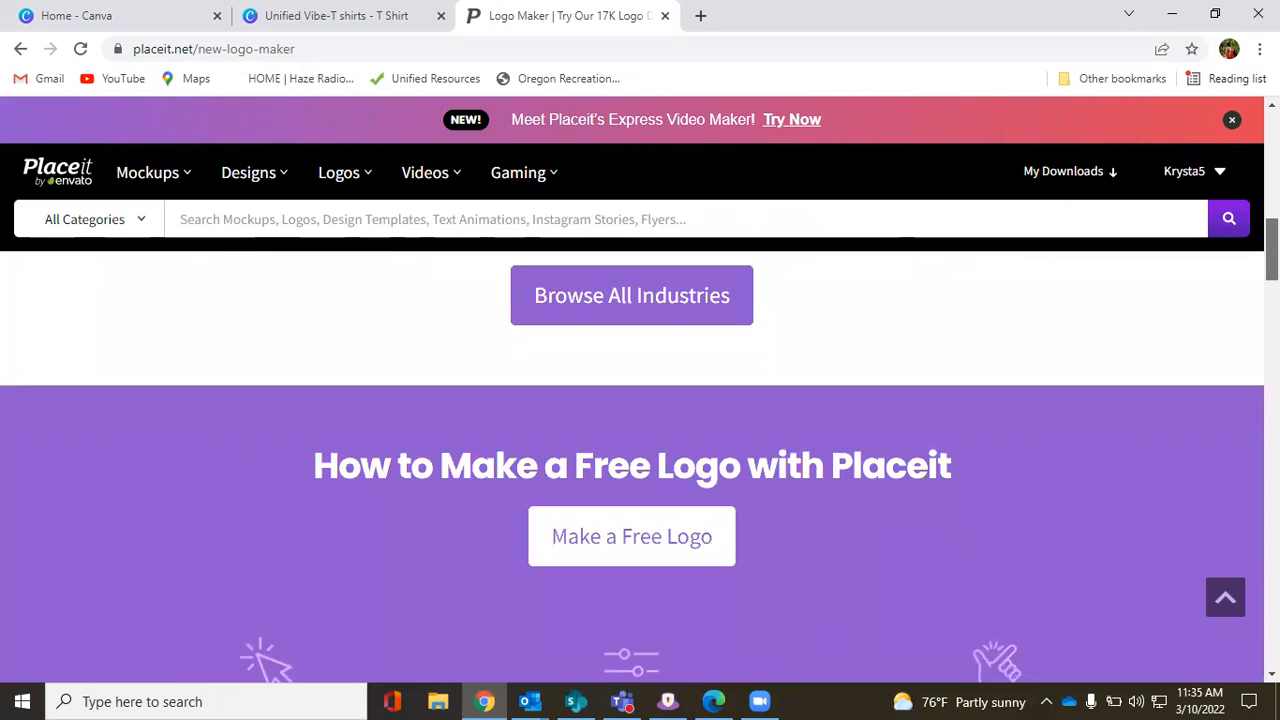
pyautogui.scroll(-7, 640, 460)
pyautogui.scroll(-3, 390, 465)
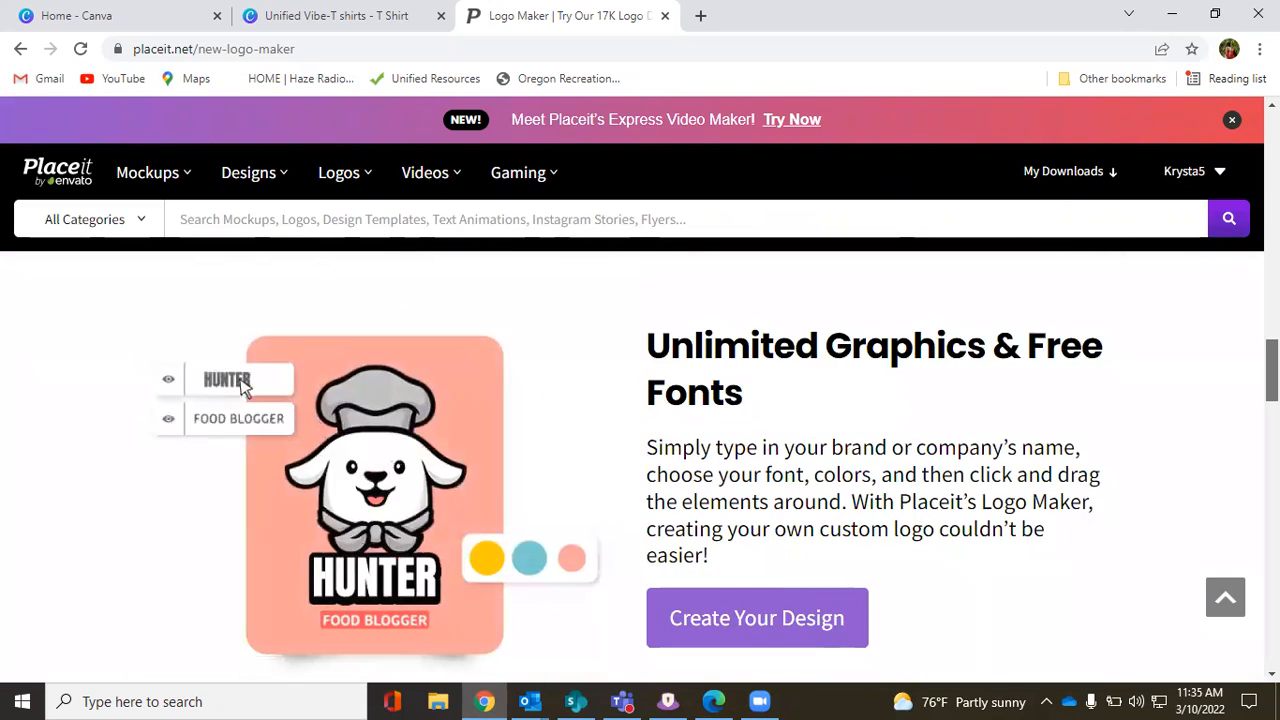
pyautogui.scroll(-1, 752, 534)
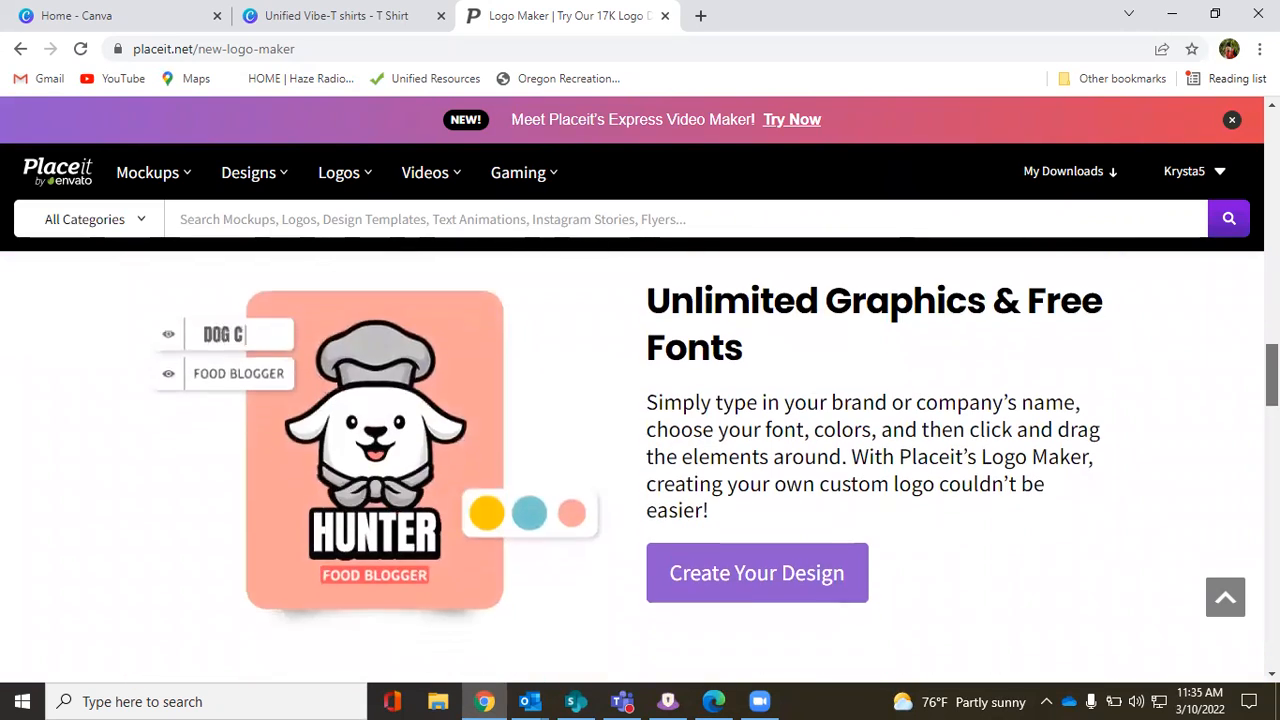
pyautogui.click(748, 561)
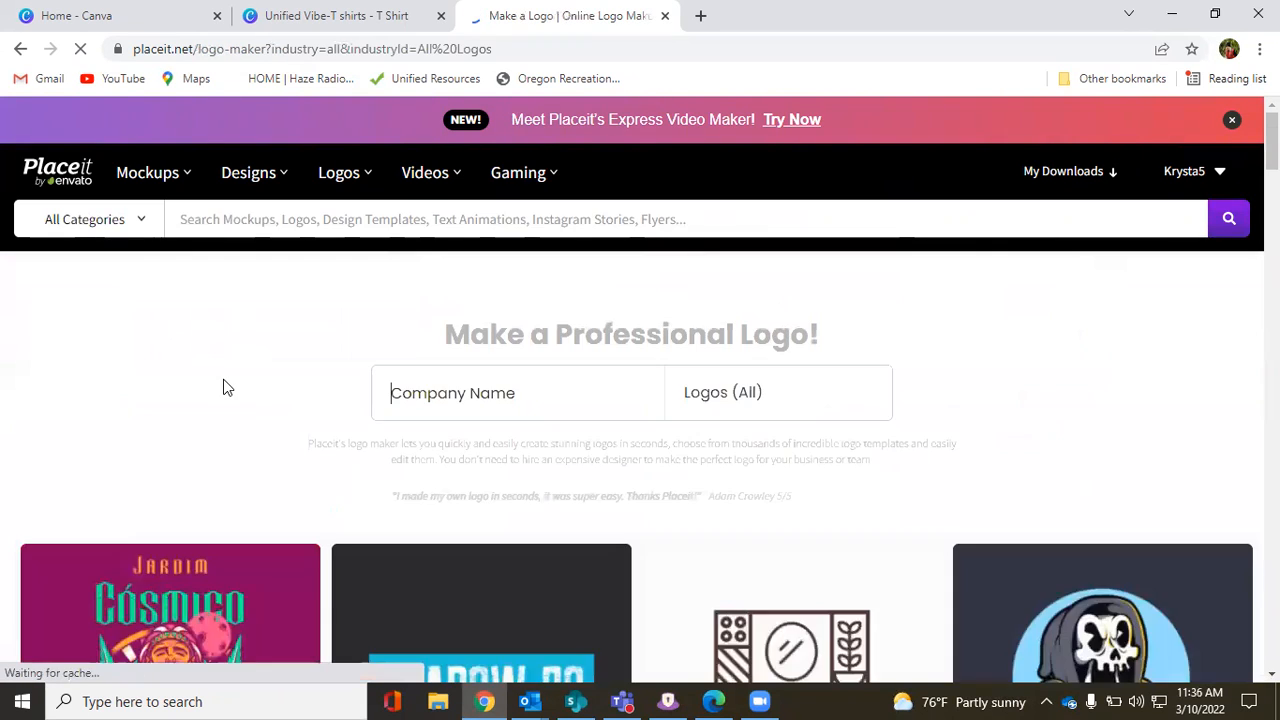
# Step: Enter "Unified Vibe" as the company name and choose Alternative Medicine as the logo industry
pyautogui.write('Unif')
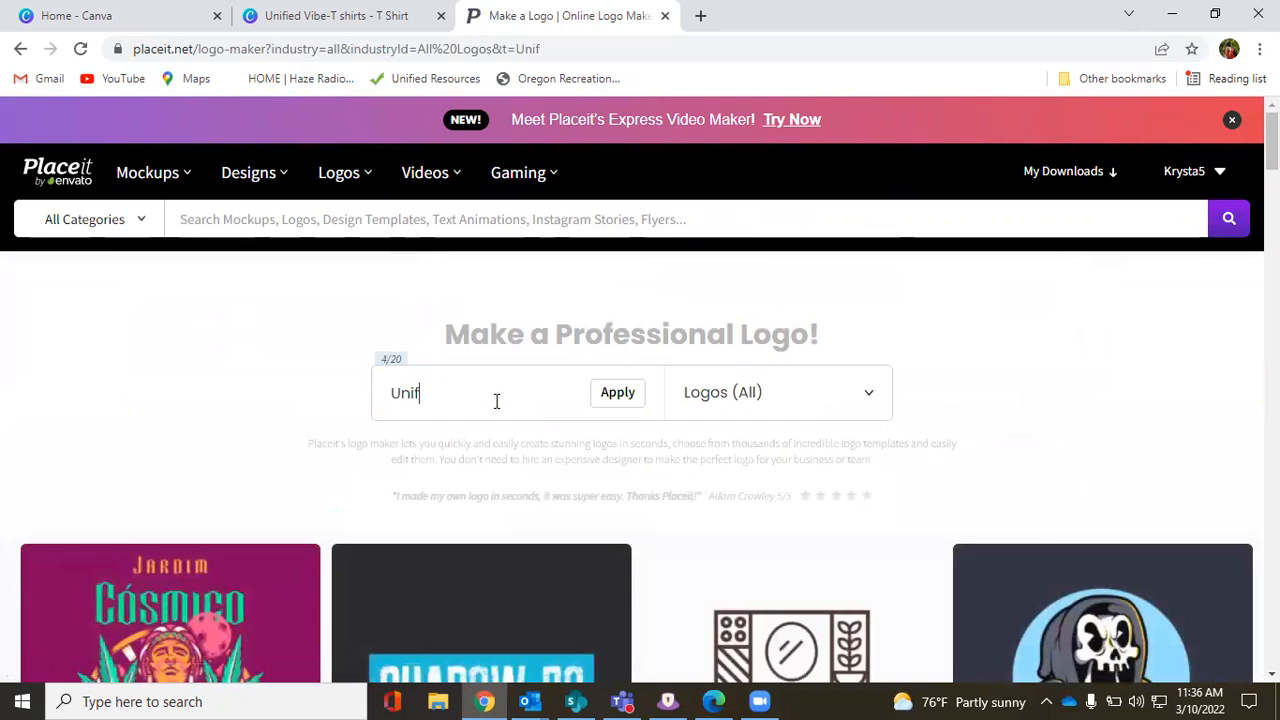
pyautogui.write('ied Vibe')
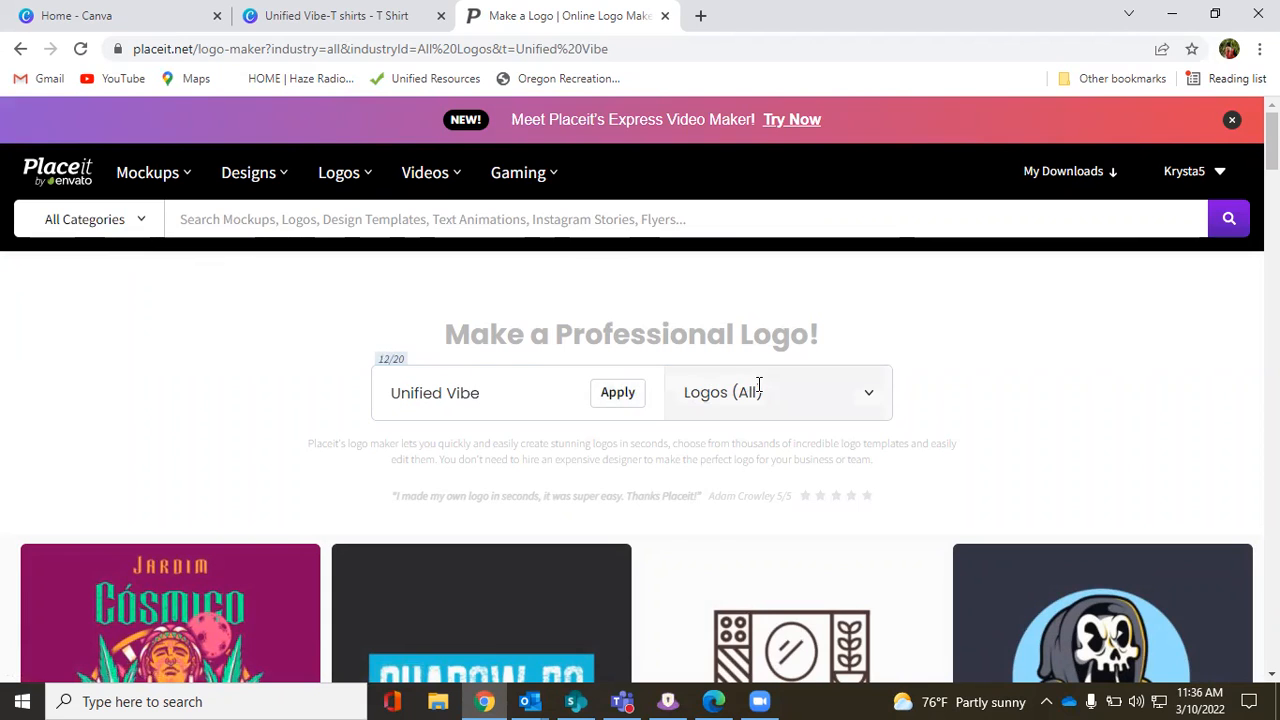
pyautogui.click(790, 393)
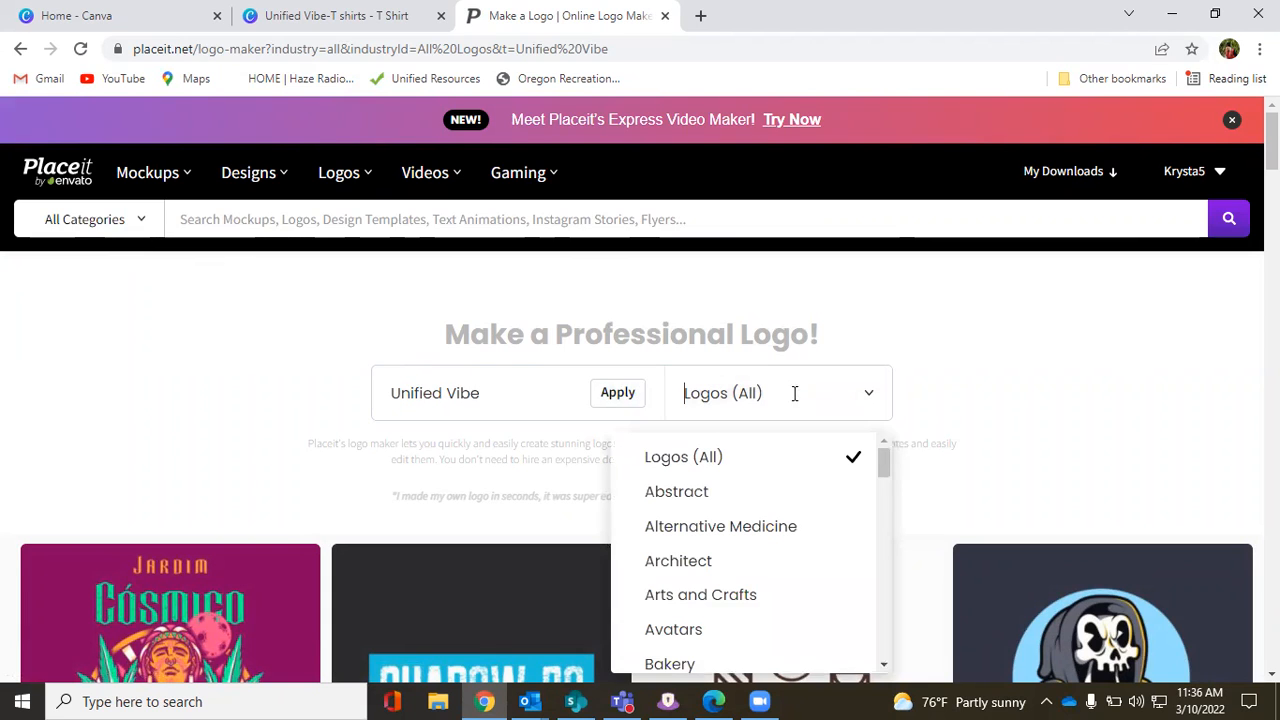
pyautogui.click(694, 527)
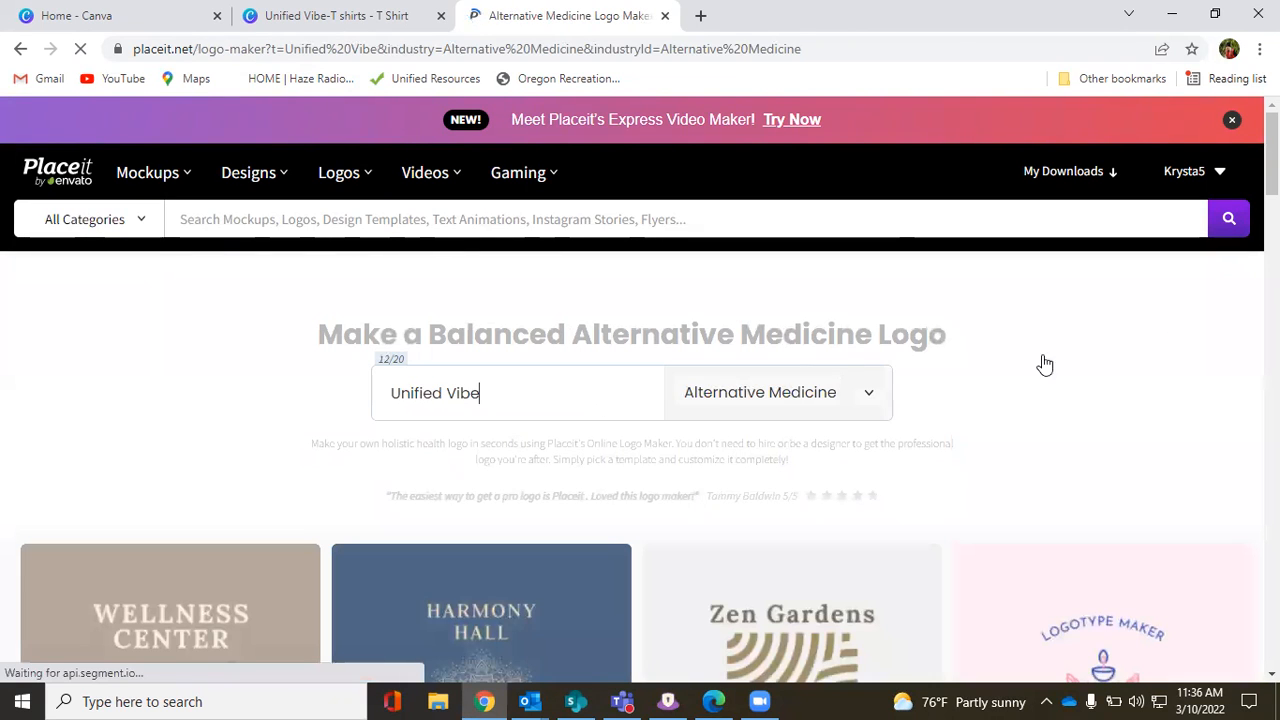
# Step: Browse the alternative medicine templates and open the Metaphysical Logo Maker for an Esoteric Store with the tree emblem
pyautogui.scroll(-1, 640, 450)
pyautogui.scroll(-1, 640, 450)
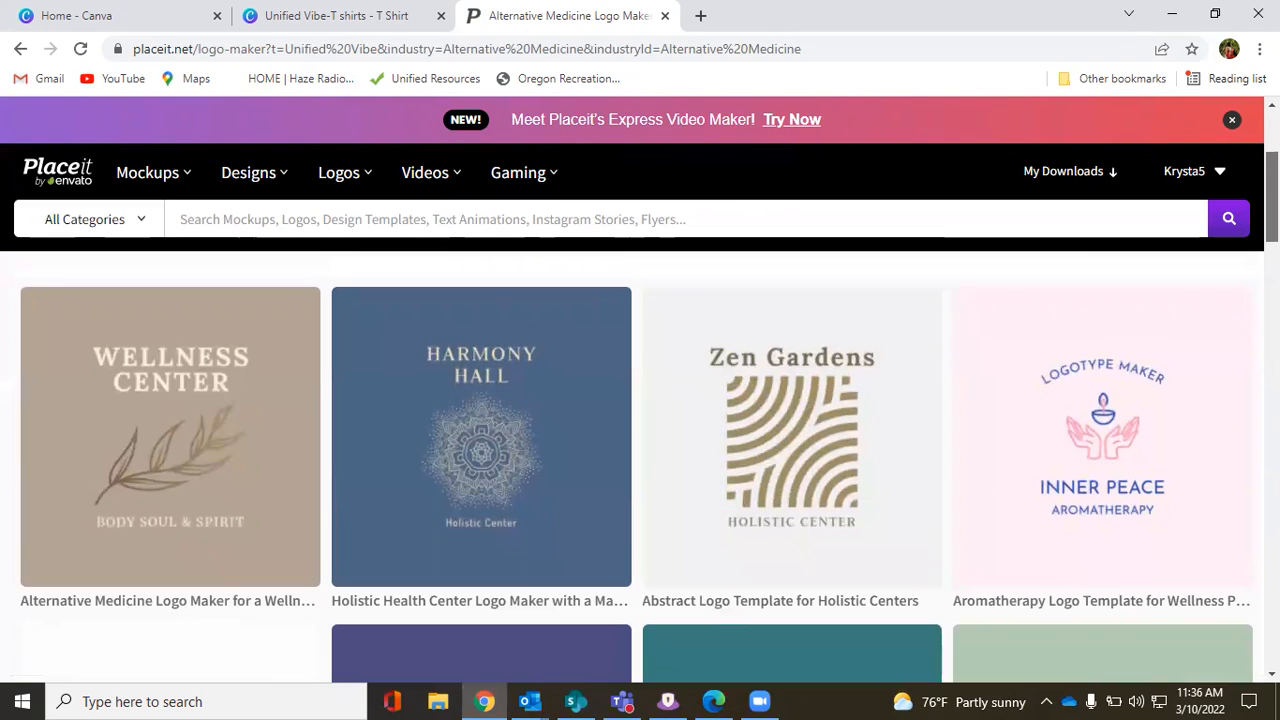
pyautogui.scroll(-2, 640, 450)
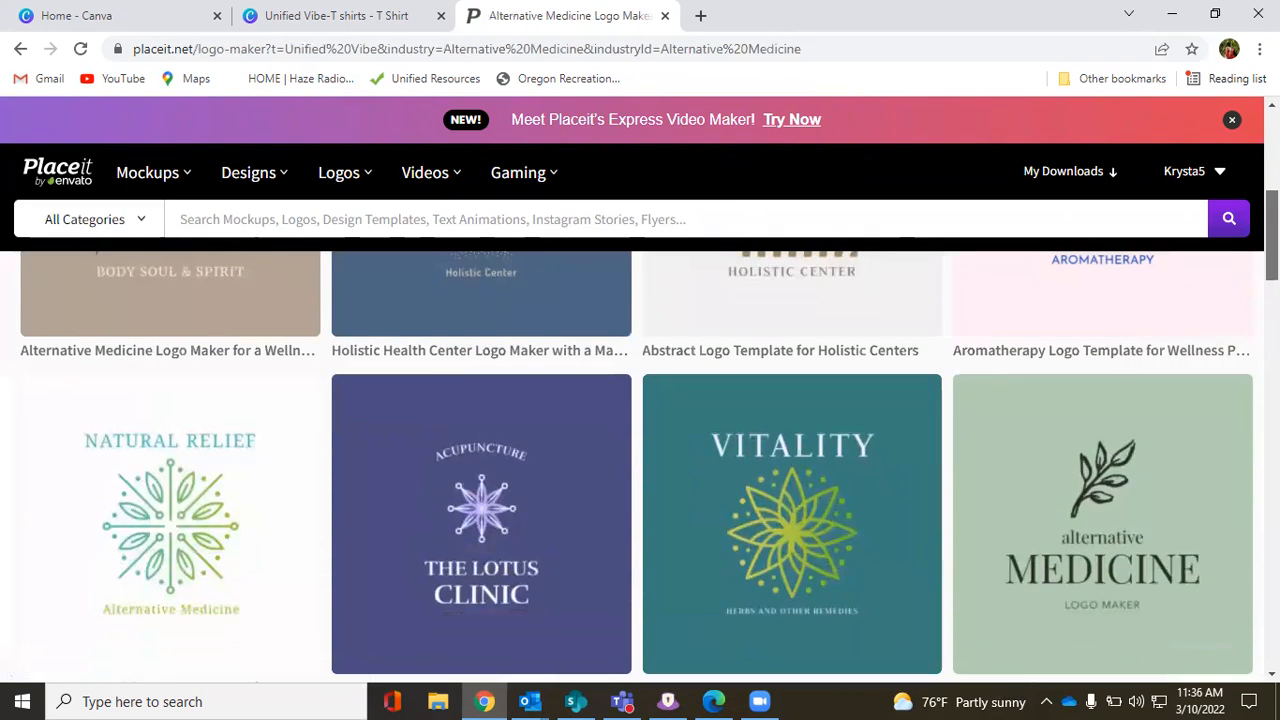
pyautogui.scroll(-1, 640, 450)
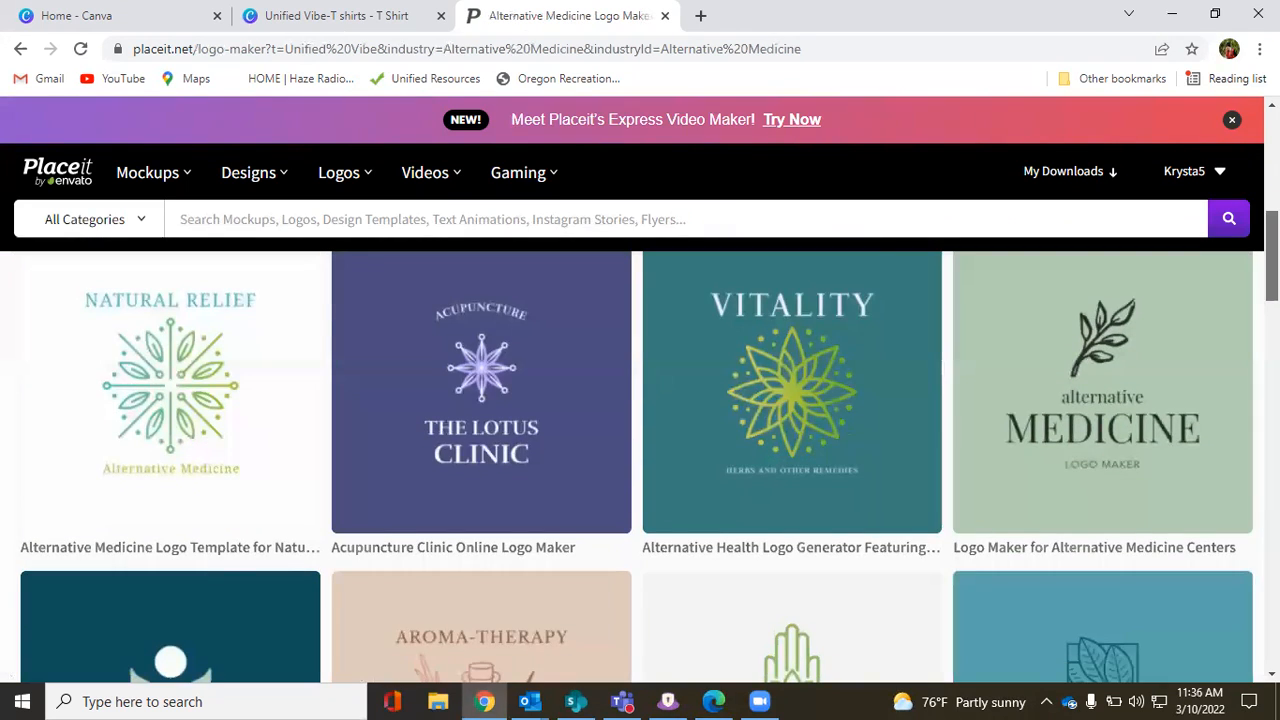
pyautogui.scroll(-2, 640, 460)
pyautogui.scroll(-1, 640, 460)
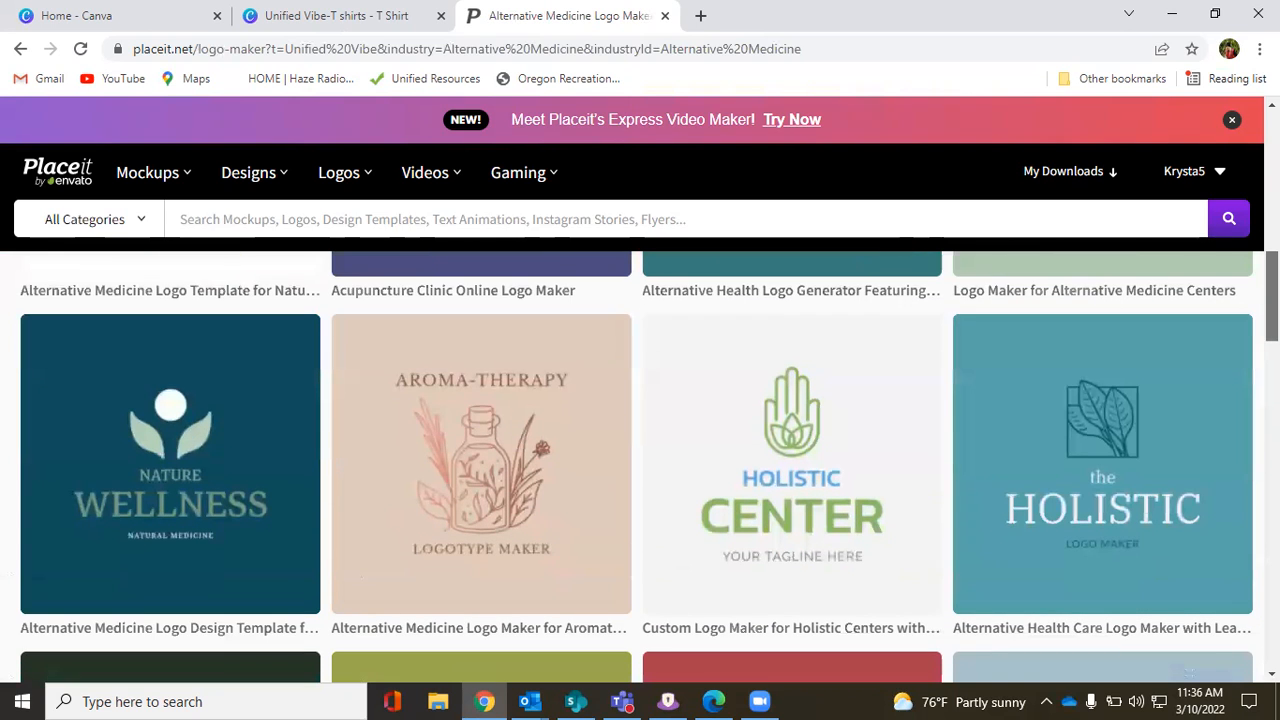
pyautogui.scroll(-2, 640, 460)
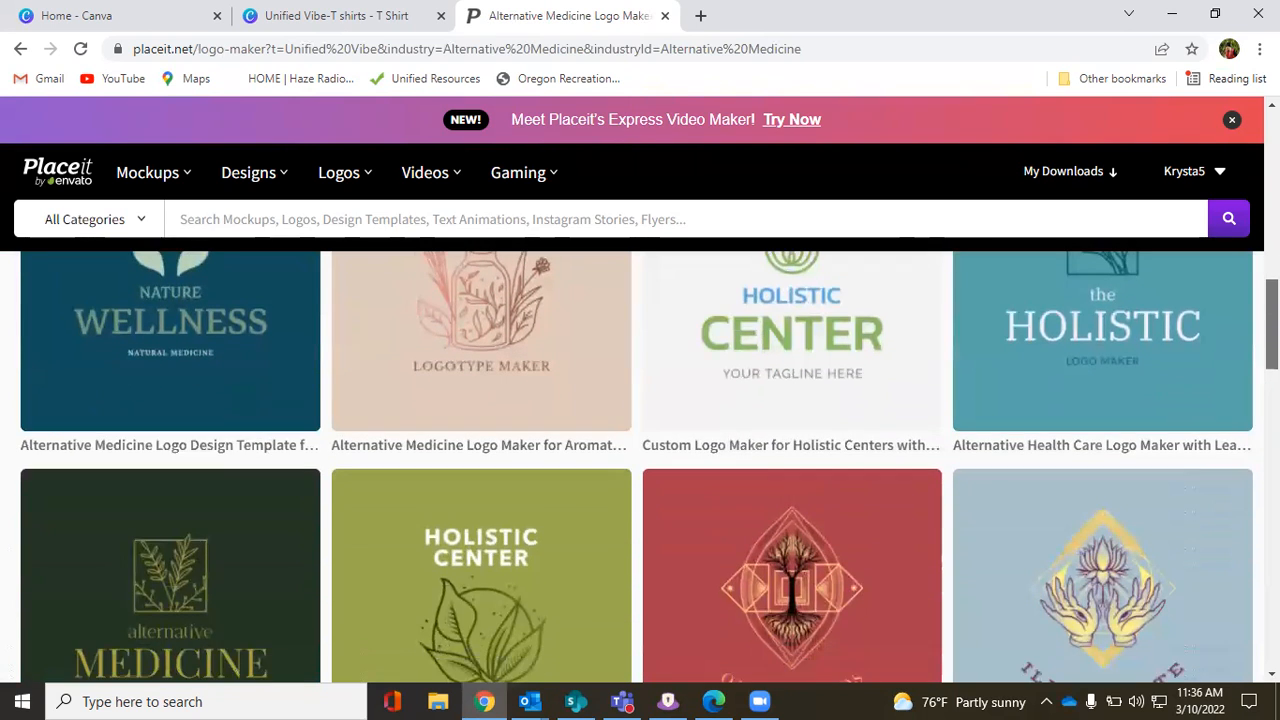
pyautogui.scroll(-3, 640, 460)
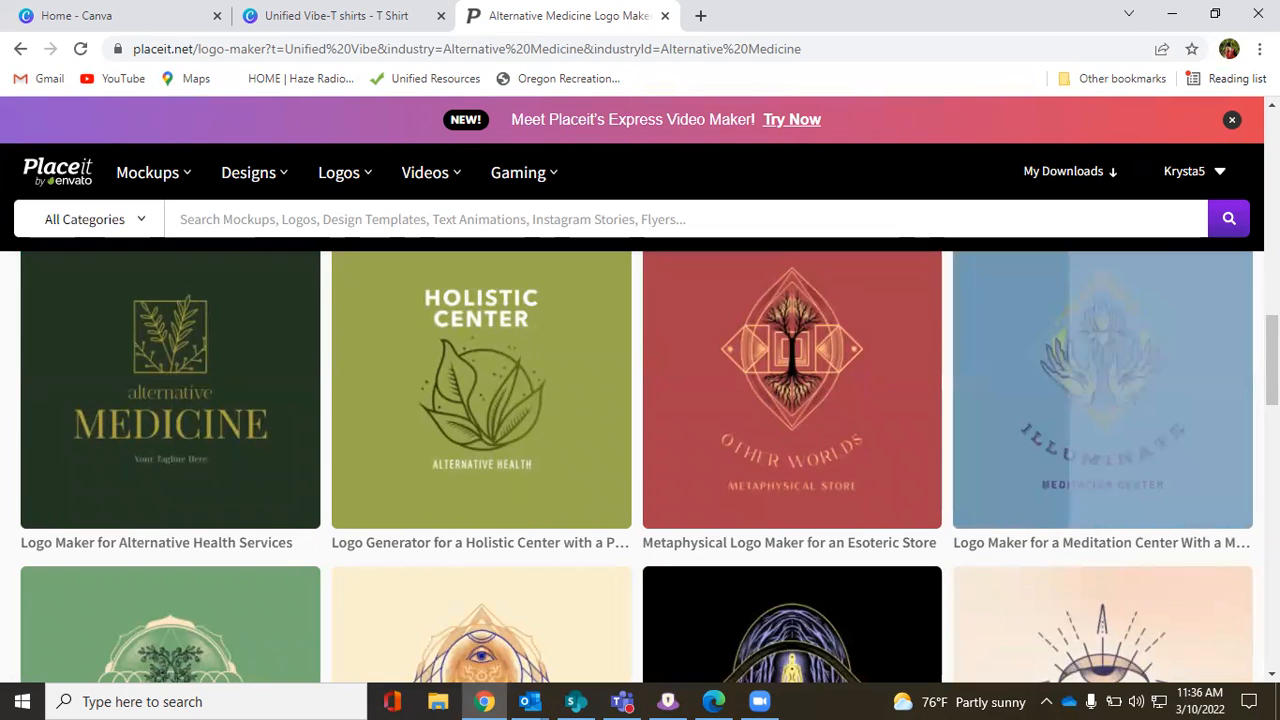
pyautogui.scroll(-3, 640, 460)
pyautogui.scroll(3, 640, 460)
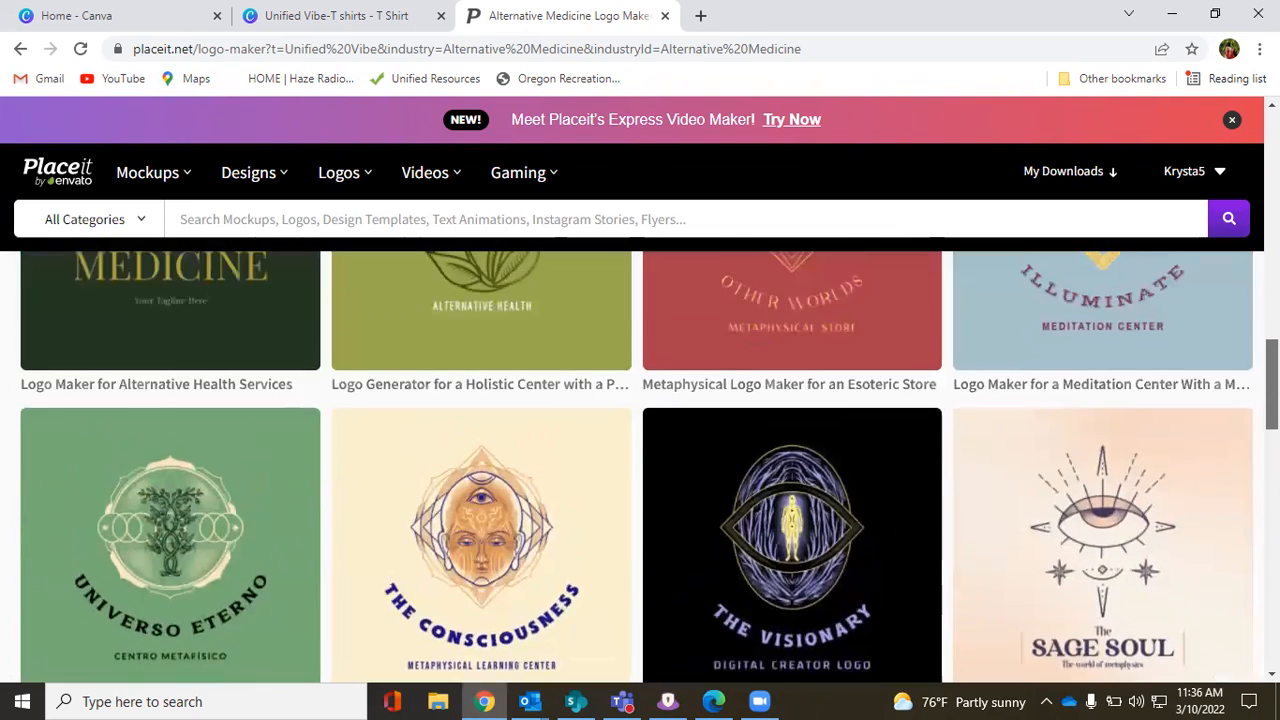
pyautogui.click(872, 455)
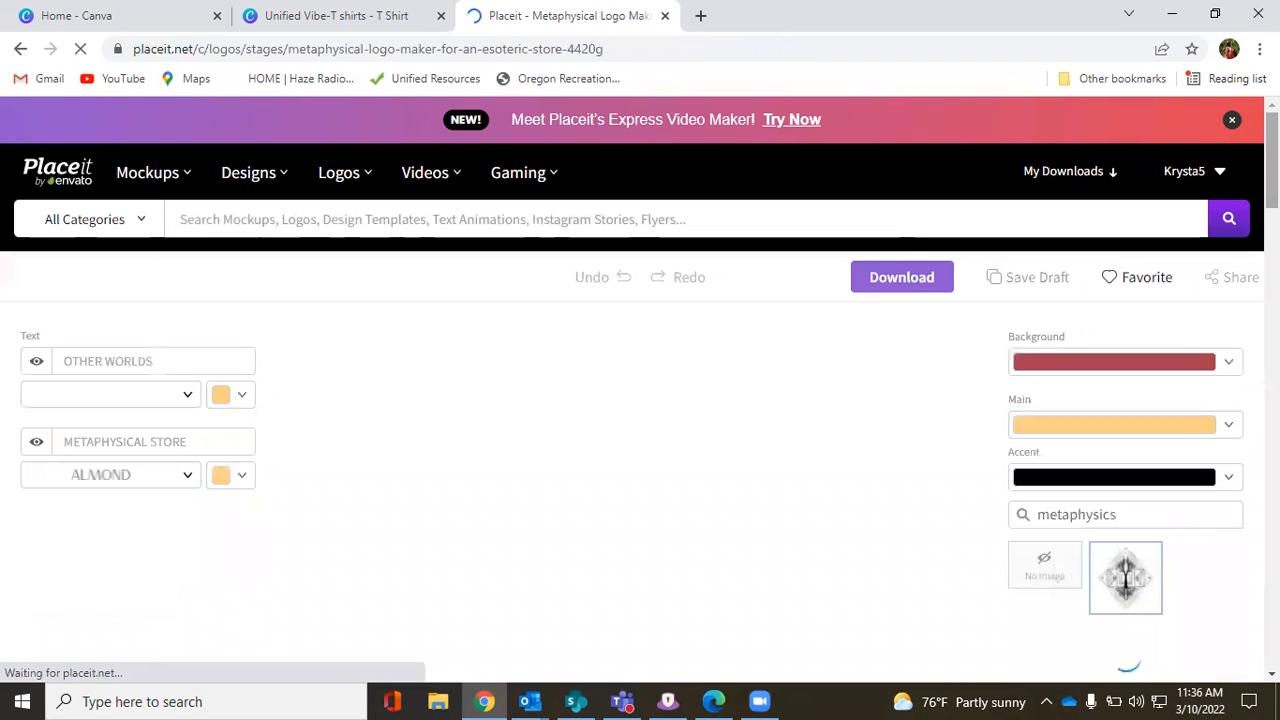
# Step: Examine the Other Worlds template's layout, text lines, color settings and available metaphysics graphics
pyautogui.scroll(-2, 632, 400)
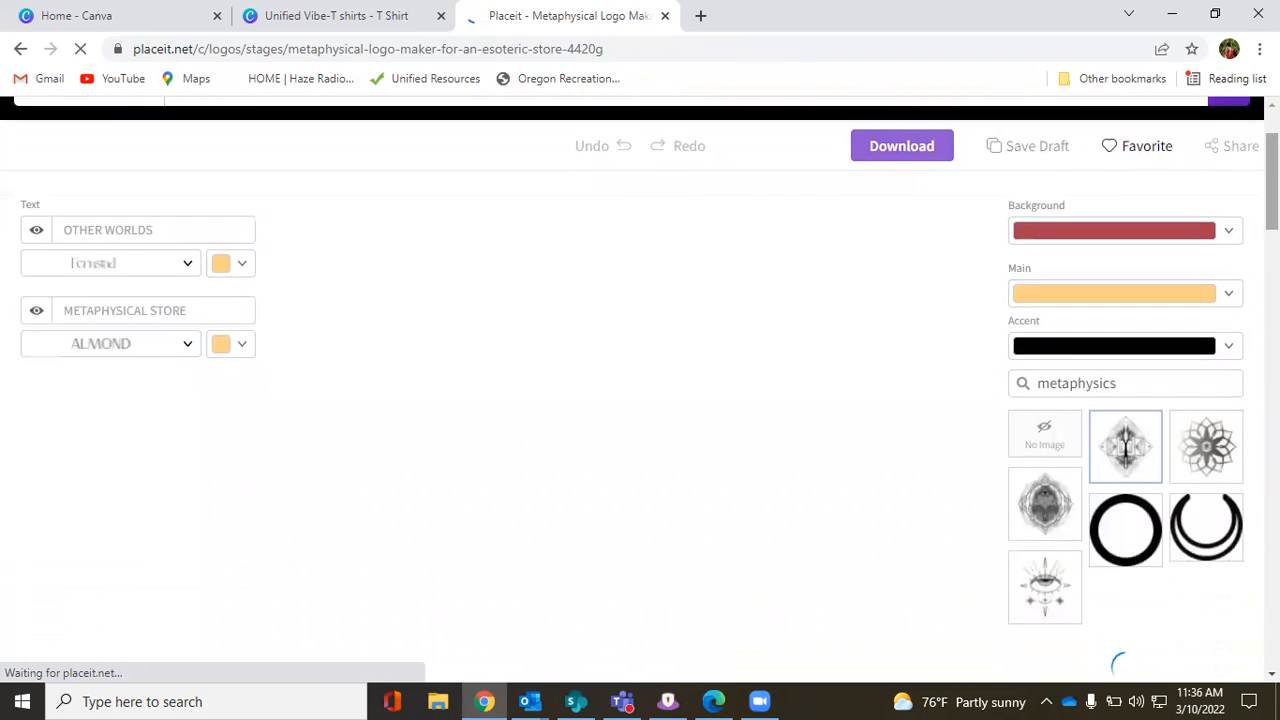
pyautogui.scroll(1, 632, 400)
pyautogui.scroll(-1, 632, 400)
pyautogui.scroll(-1, 507, 205)
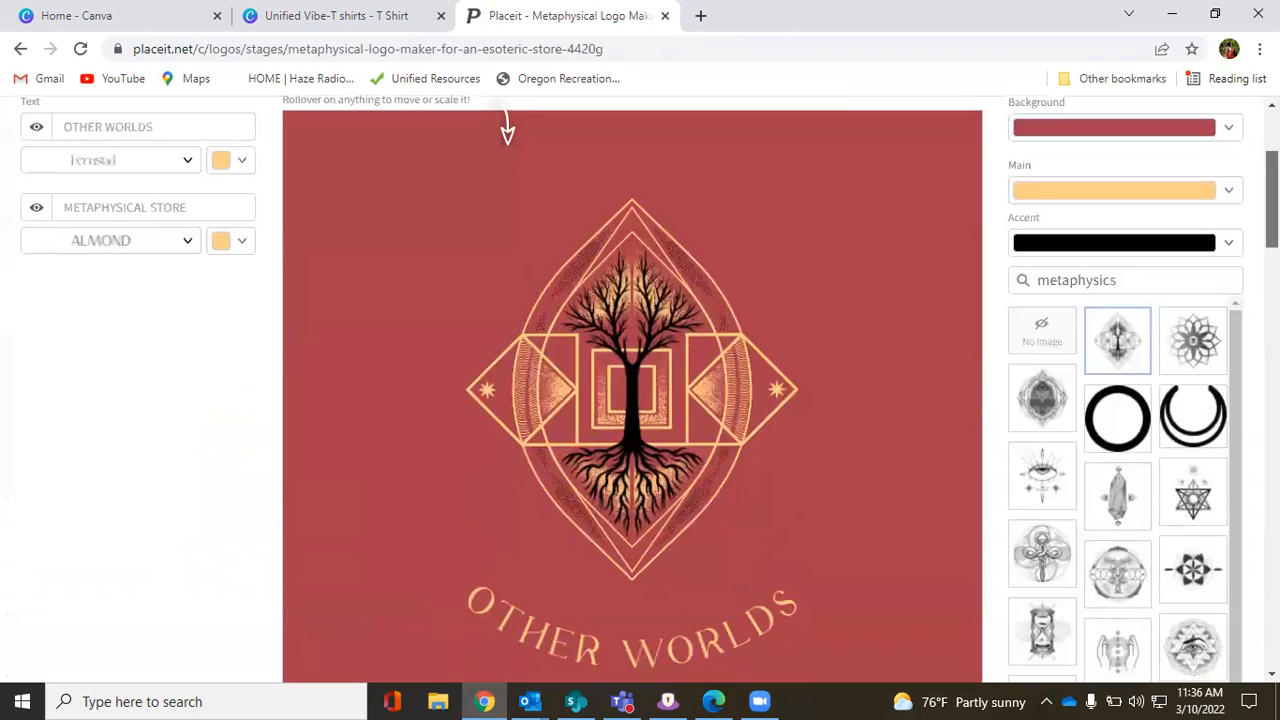
pyautogui.scroll(-1, 507, 120)
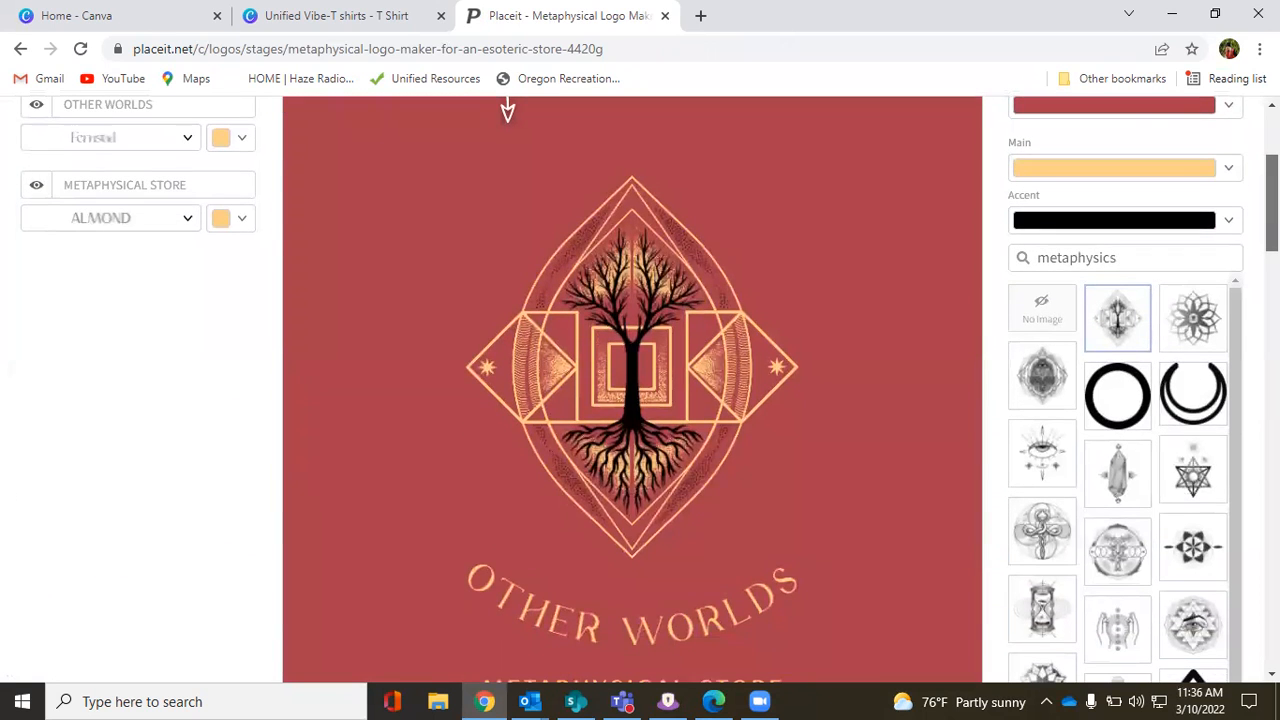
pyautogui.scroll(-1, 507, 108)
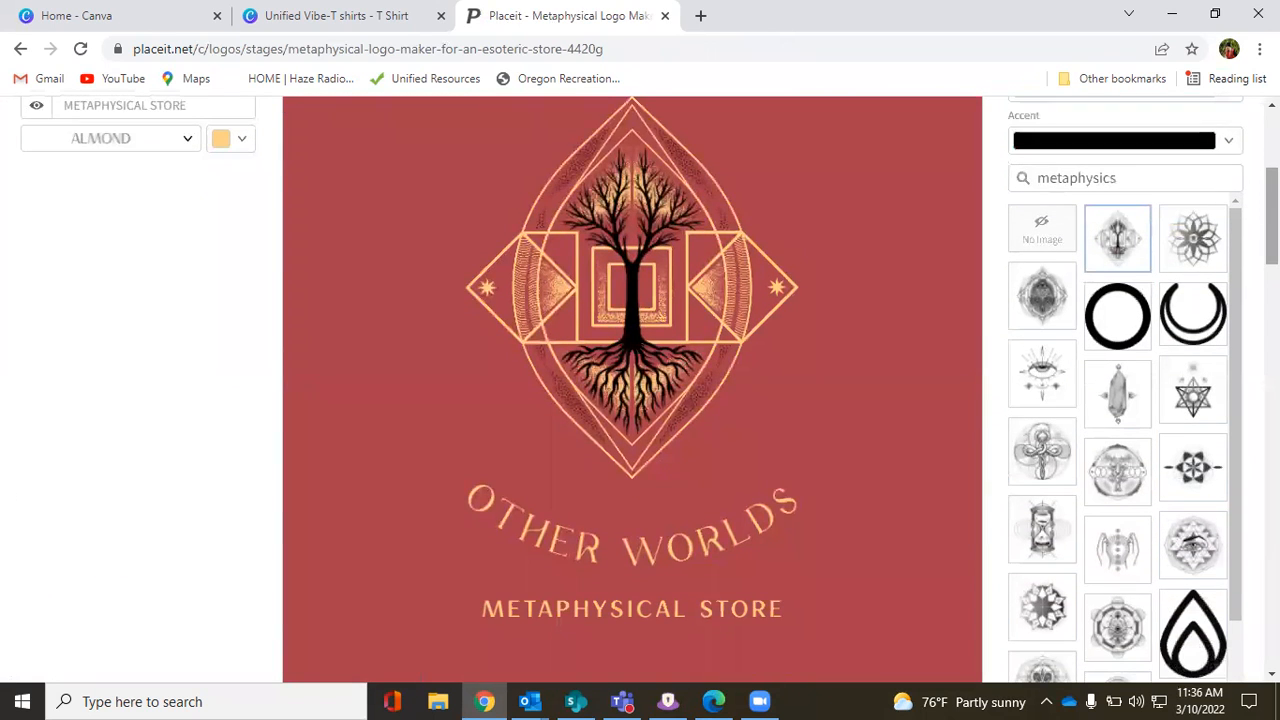
pyautogui.scroll(-1, 632, 380)
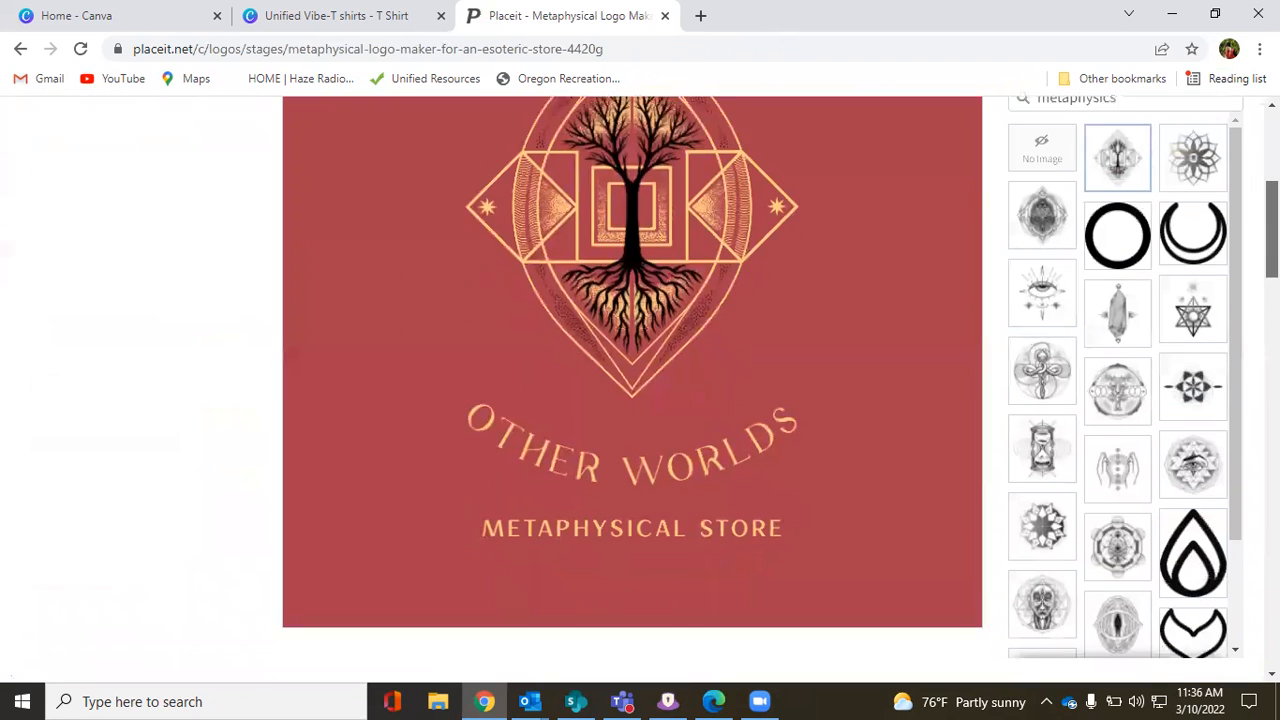
pyautogui.scroll(-1, 632, 380)
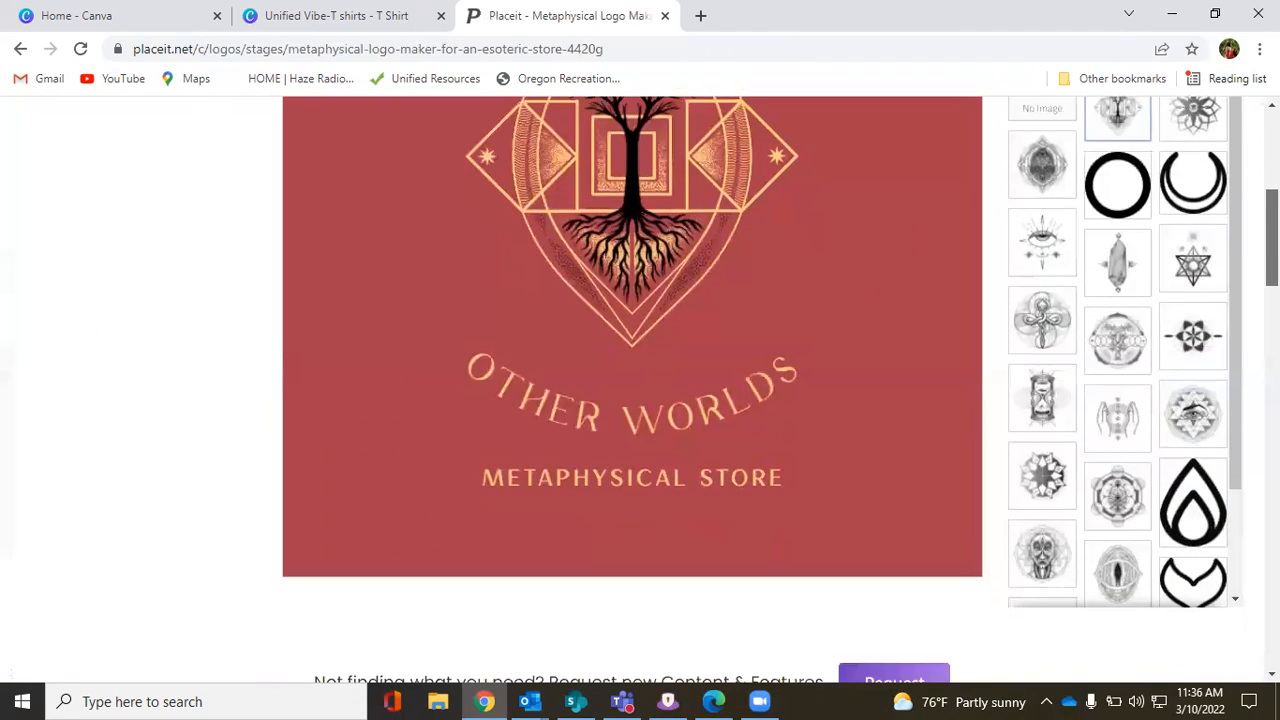
pyautogui.scroll(2, 632, 380)
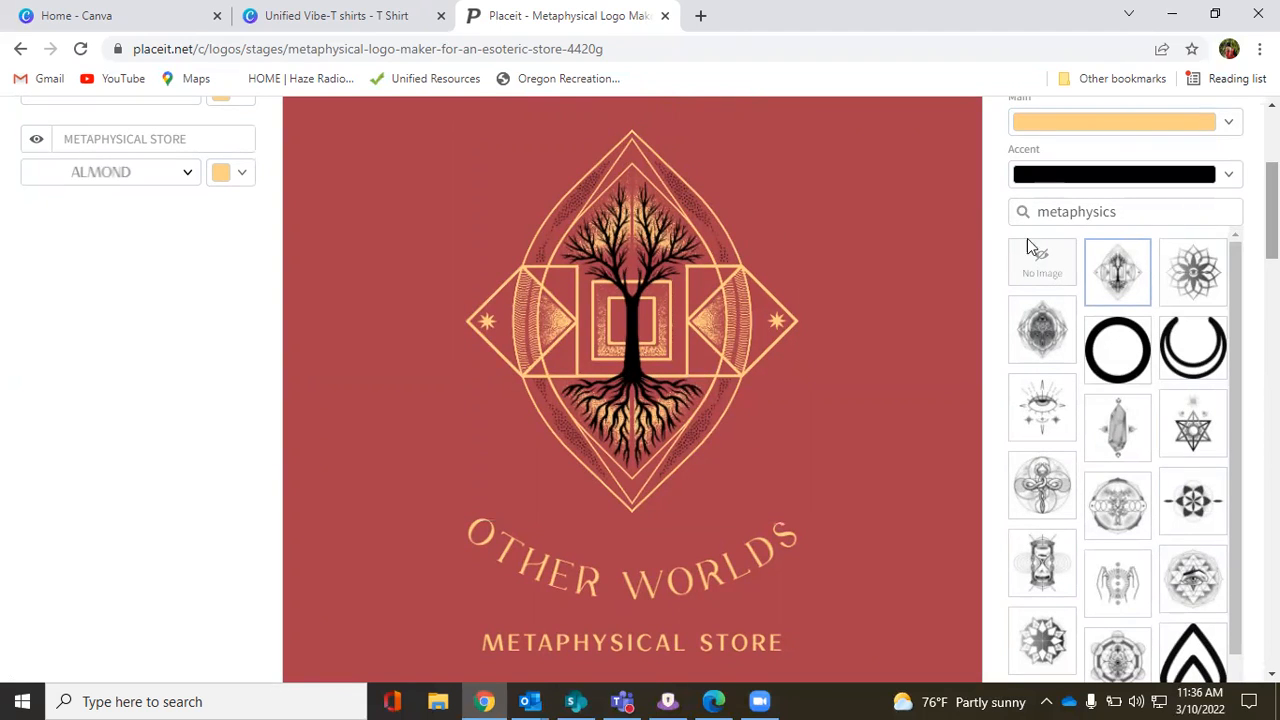
pyautogui.click(767, 338)
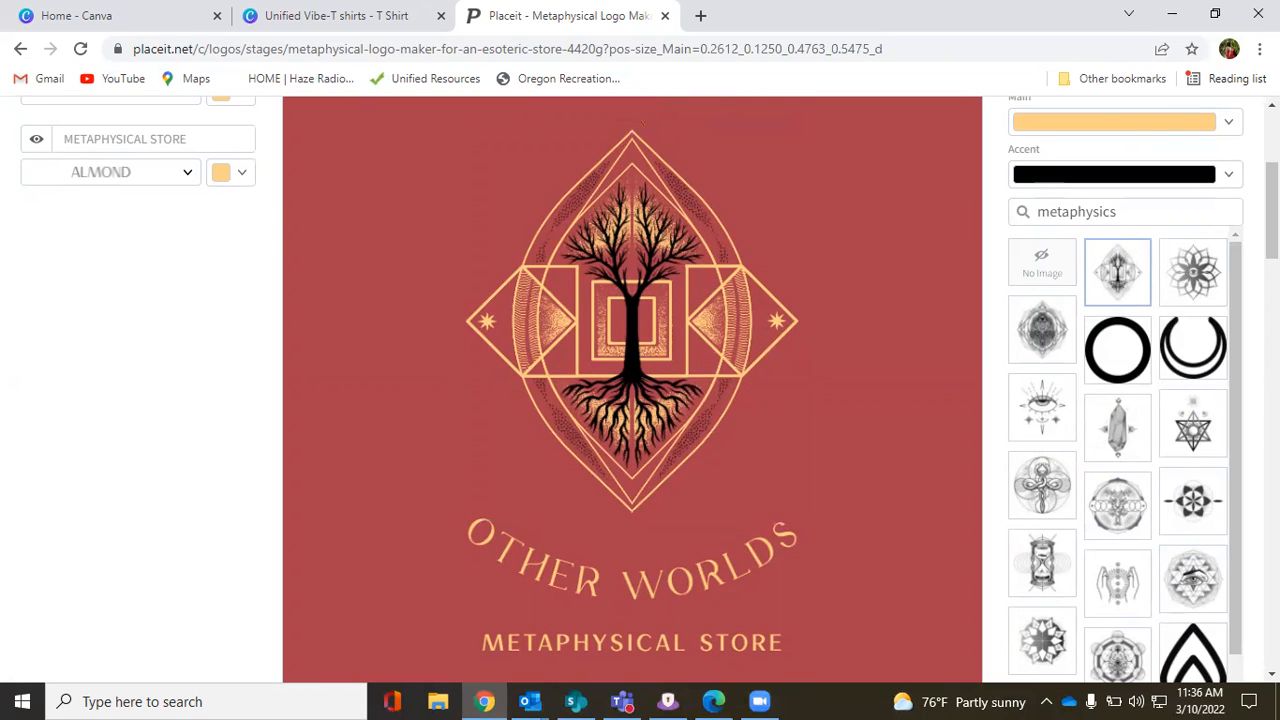
pyautogui.scroll(2, 640, 390)
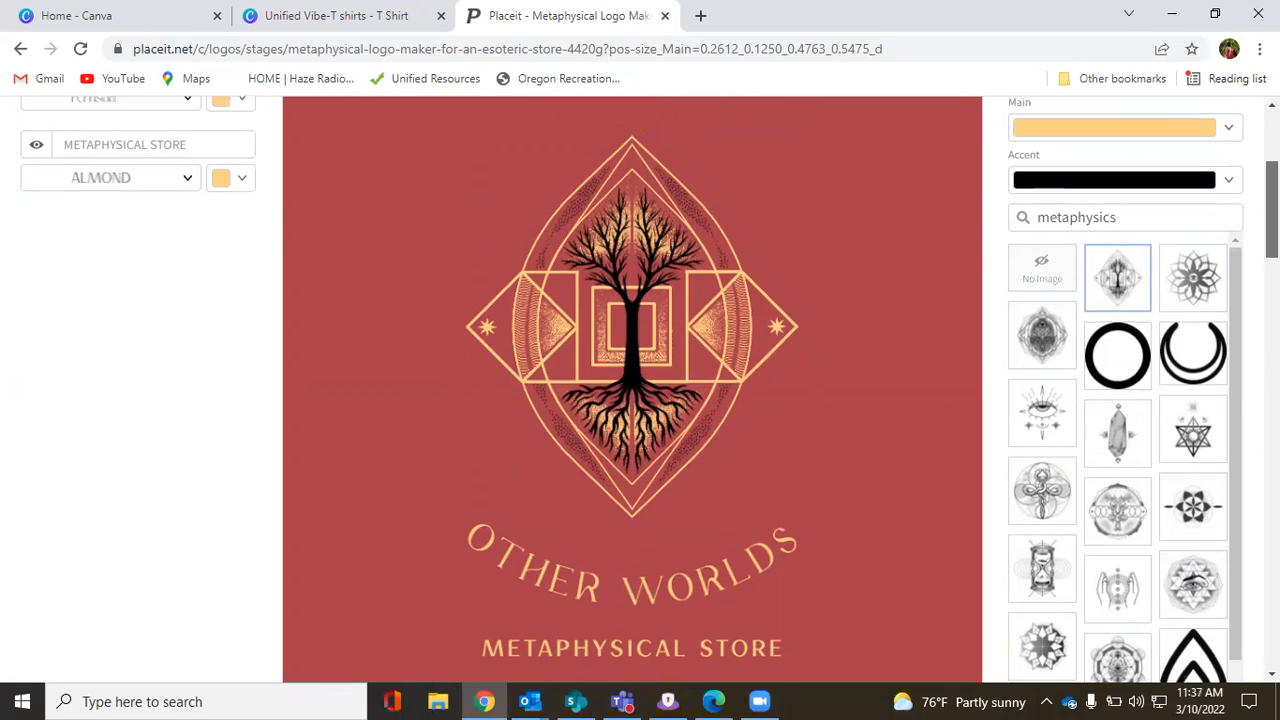
pyautogui.scroll(-1, 640, 390)
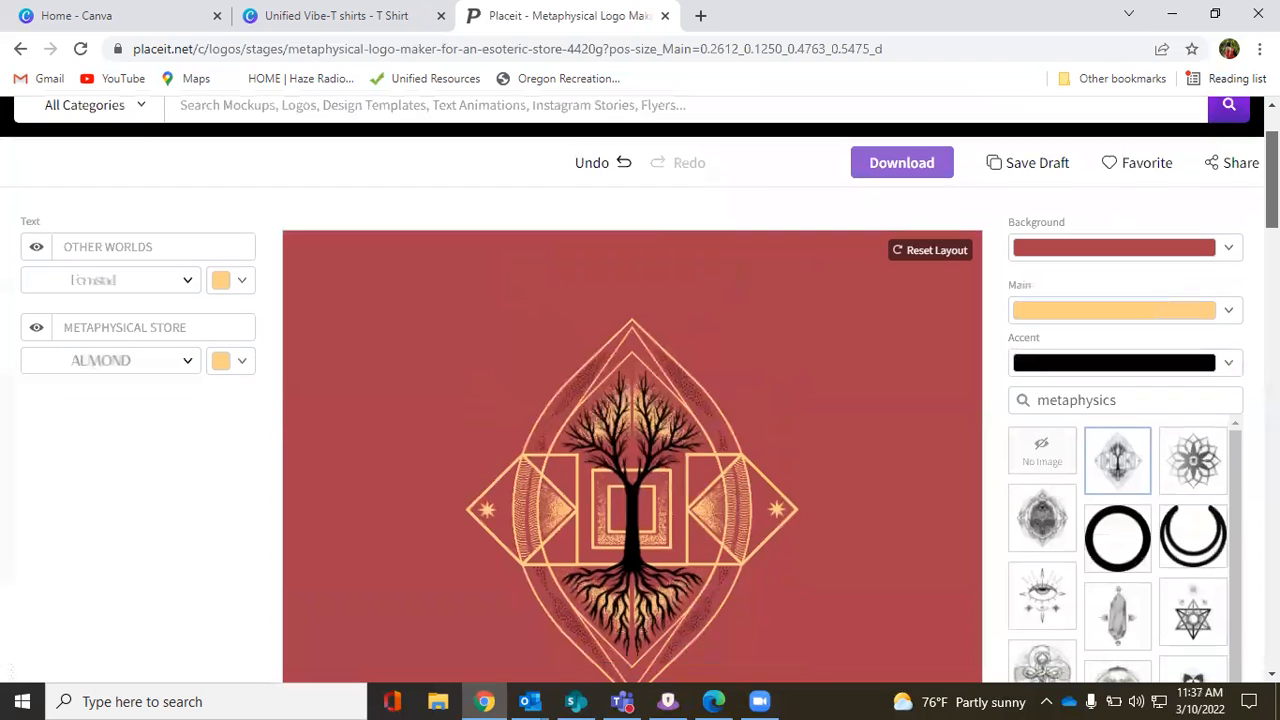
pyautogui.scroll(-3, 640, 390)
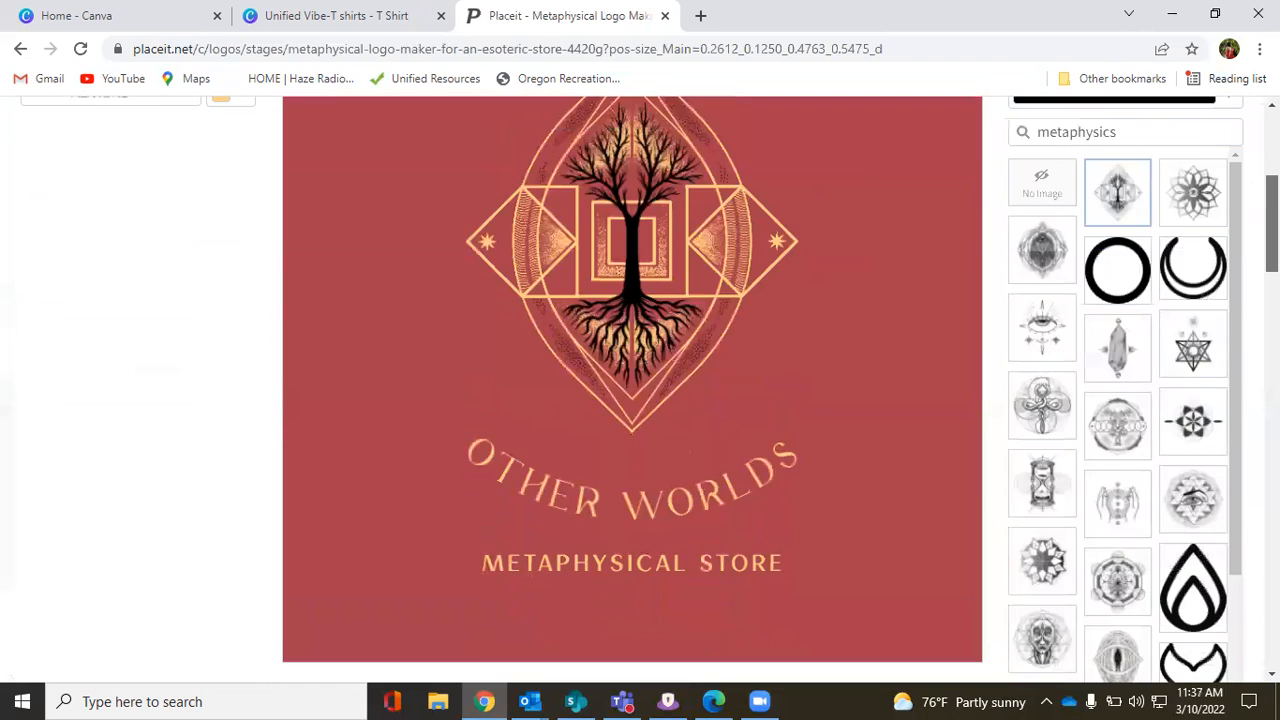
pyautogui.scroll(4, 640, 390)
pyautogui.scroll(-7, 640, 390)
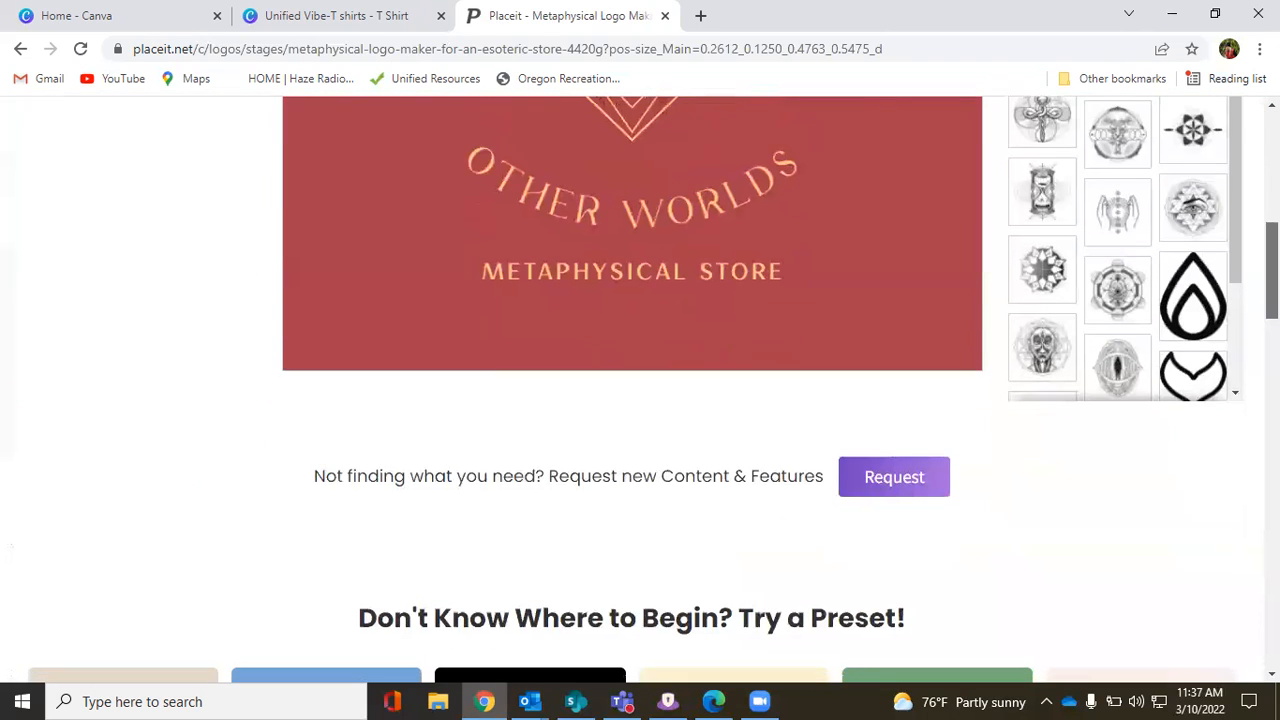
pyautogui.scroll(2, 640, 390)
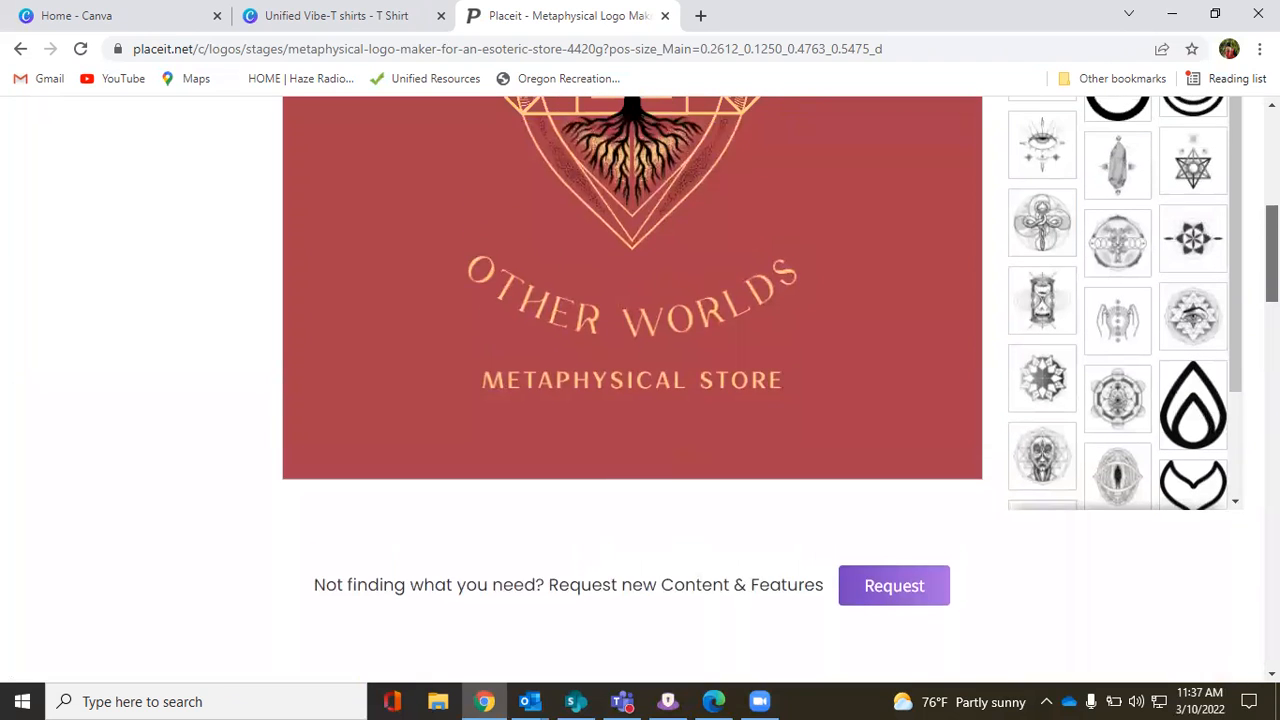
pyautogui.scroll(1, 640, 390)
pyautogui.scroll(2, 1061, 232)
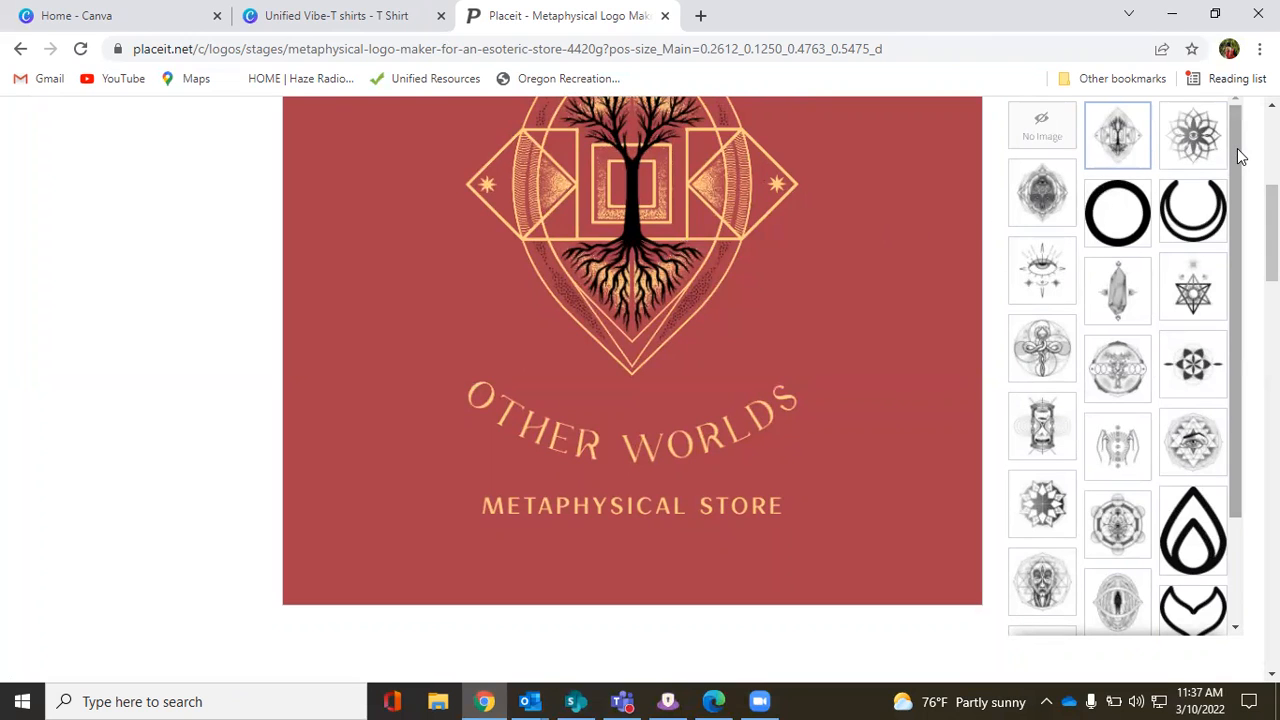
# Step: Replace the tree emblem with the overlapping-circle flower graphic that has a small petal on each side
pyautogui.moveTo(1240, 155); pyautogui.dragTo(1242, 236)
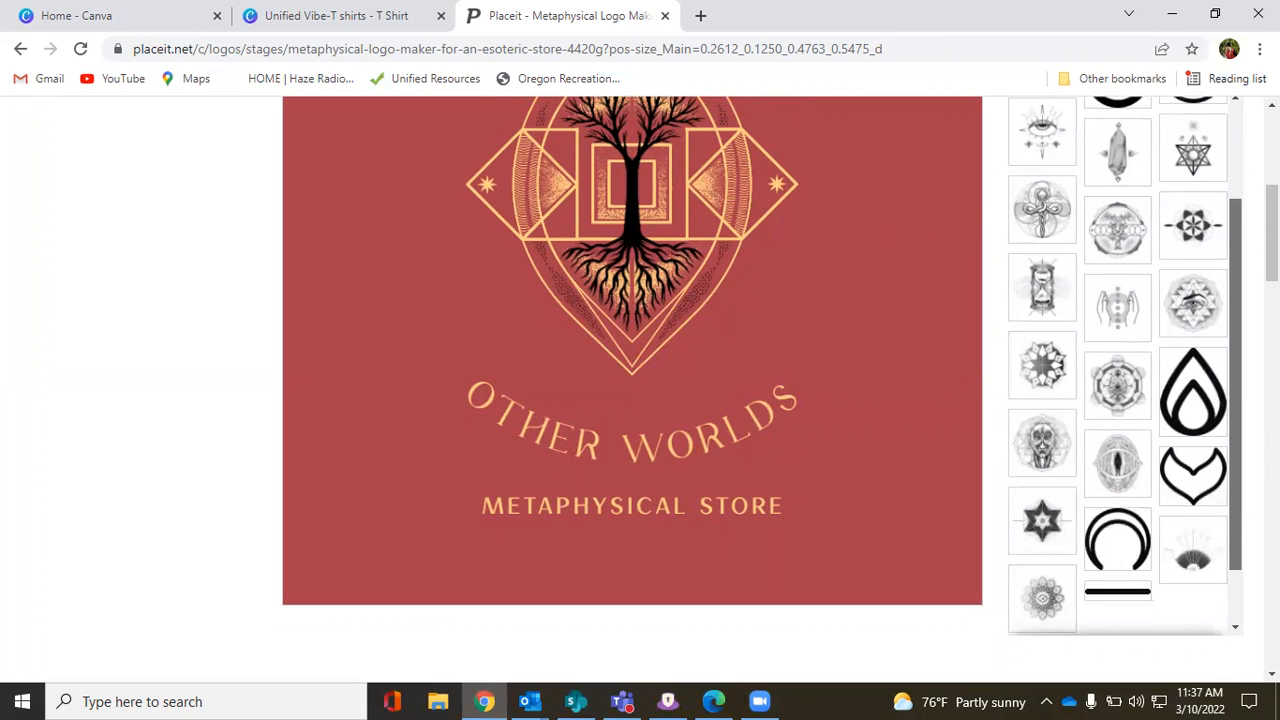
pyautogui.click(1193, 228)
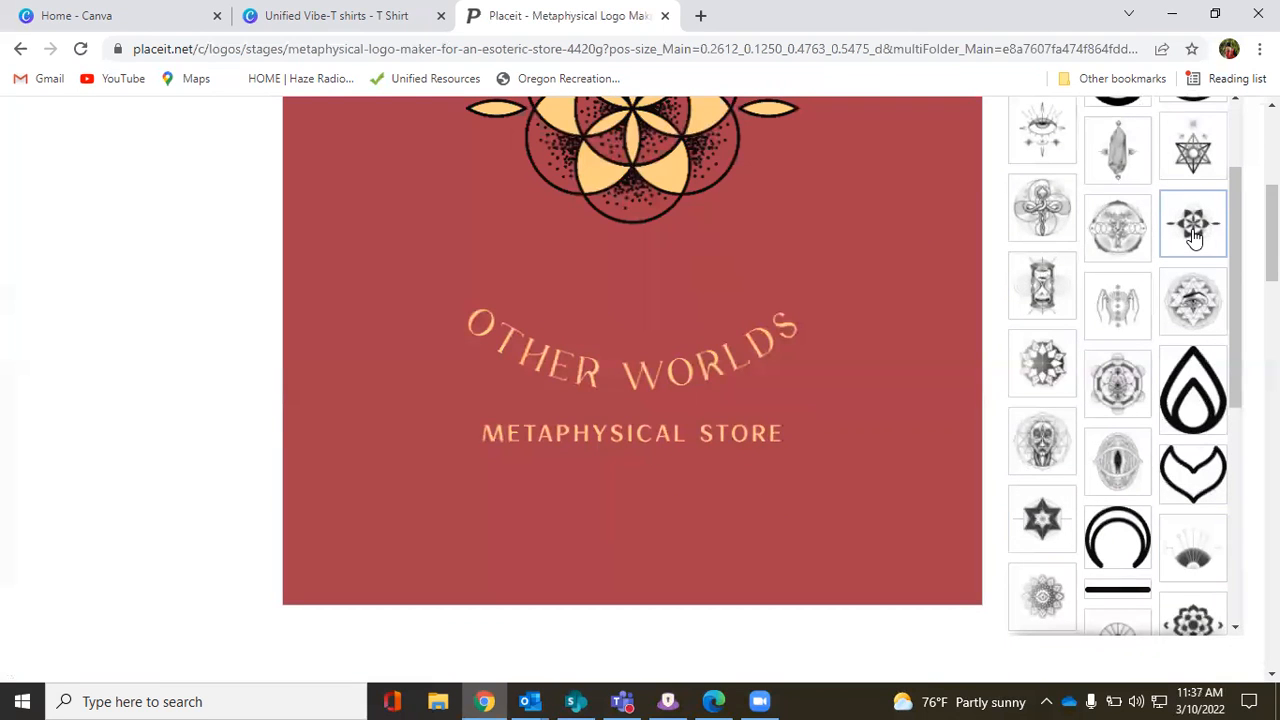
pyautogui.scroll(2, 1271, 230)
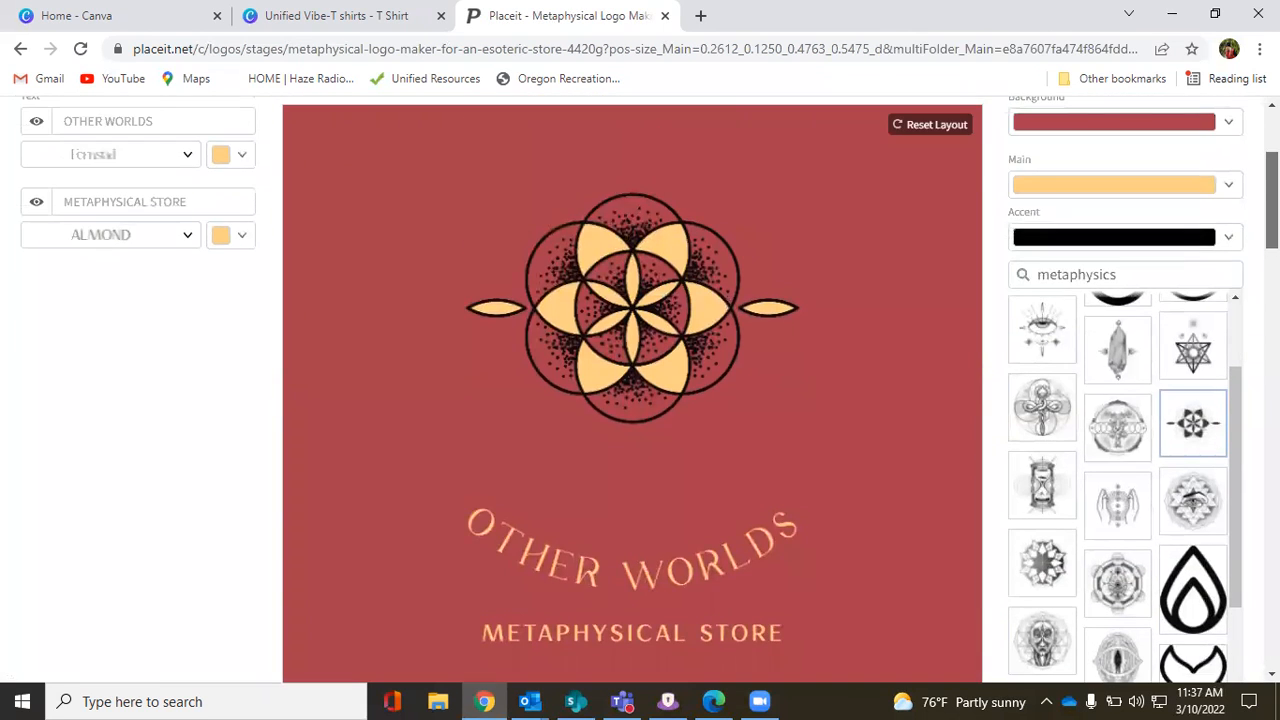
# Step: Replace the flower emblem with the metaphysics graphic of a six-pointed star inside a ring of petals
pyautogui.scroll(-1, 1271, 230)
pyautogui.scroll(-2, 1271, 230)
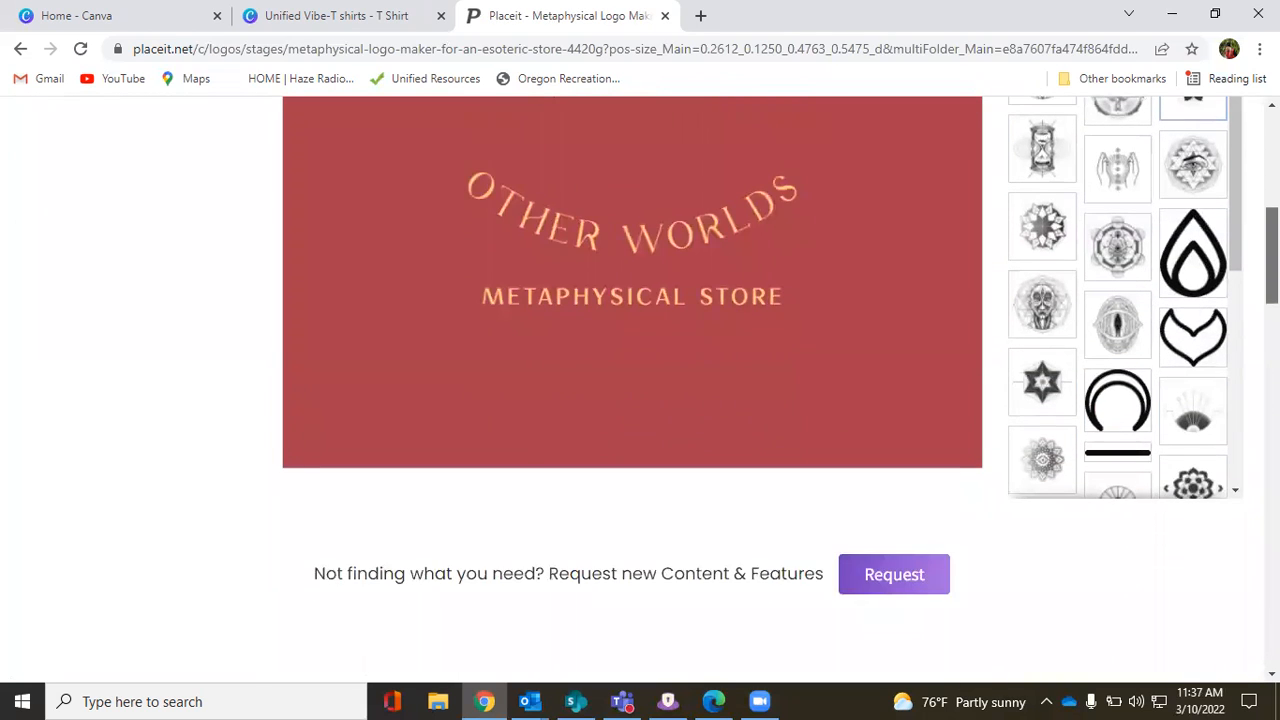
pyautogui.scroll(1, 1271, 230)
pyautogui.moveTo(1233, 225); pyautogui.dragTo(1235, 264)
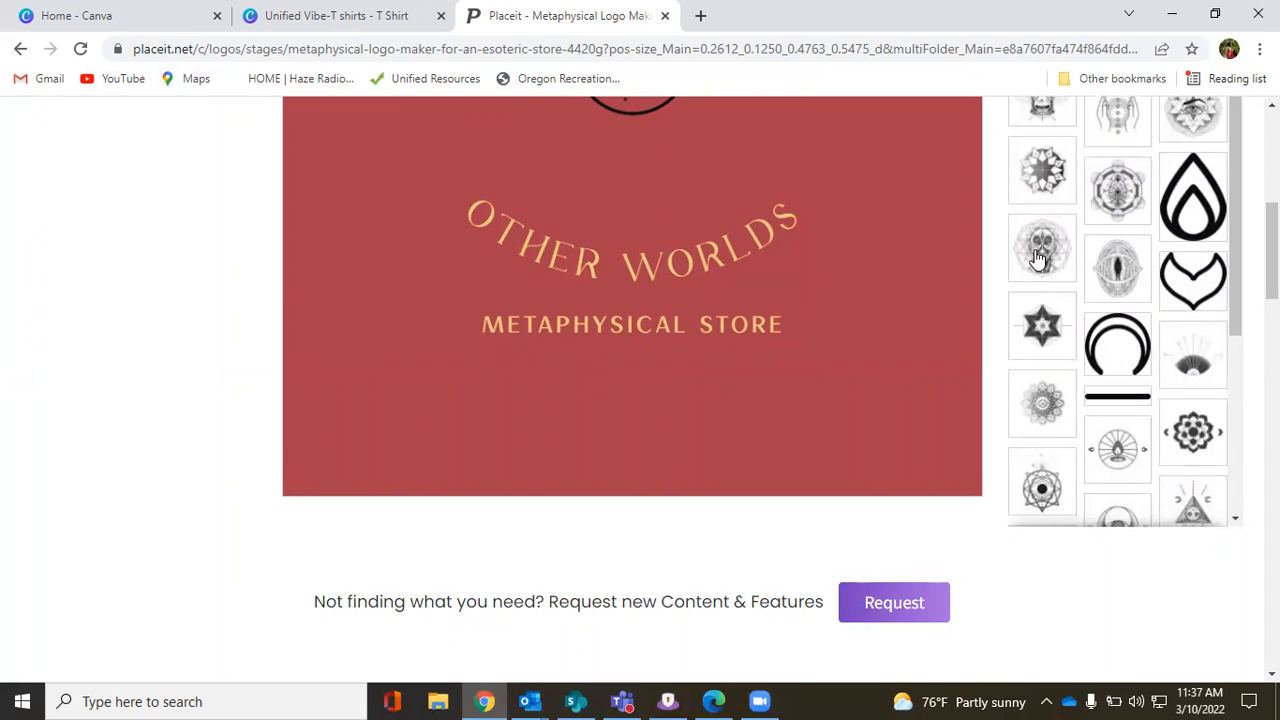
pyautogui.moveTo(1231, 259); pyautogui.dragTo(1236, 522)
pyautogui.moveTo(1237, 371); pyautogui.dragTo(1236, 458)
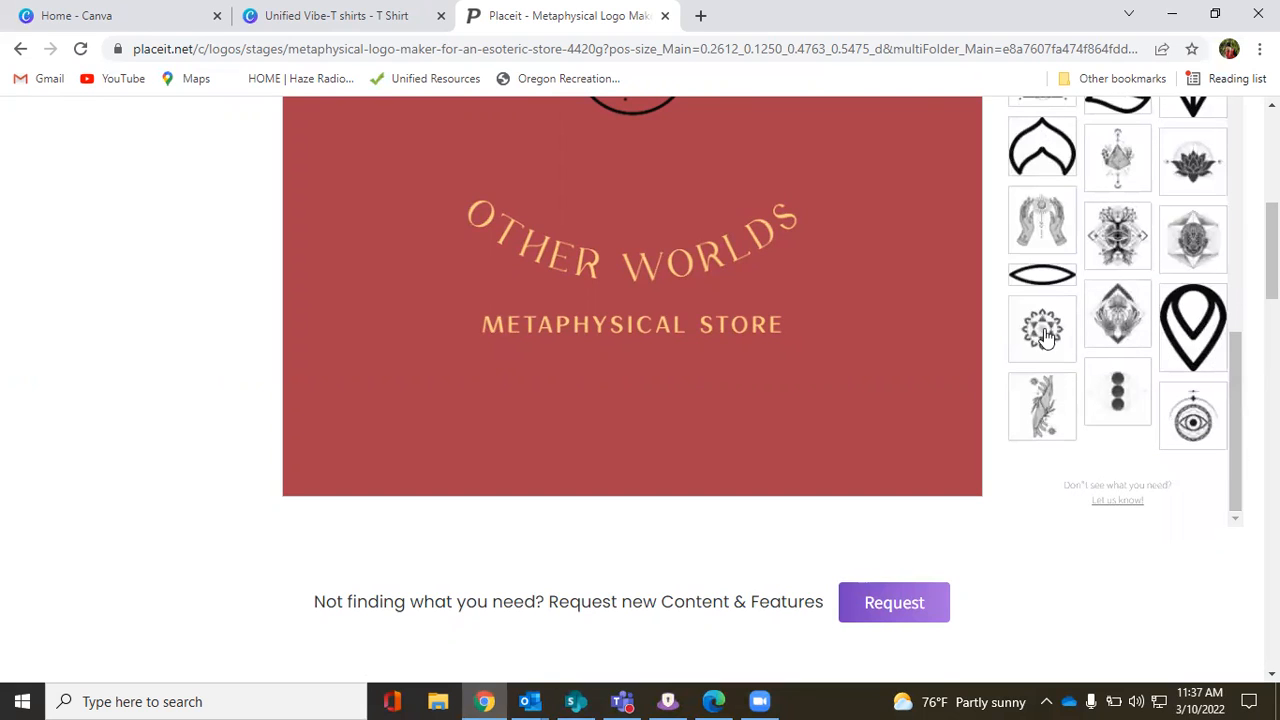
pyautogui.click(1040, 333)
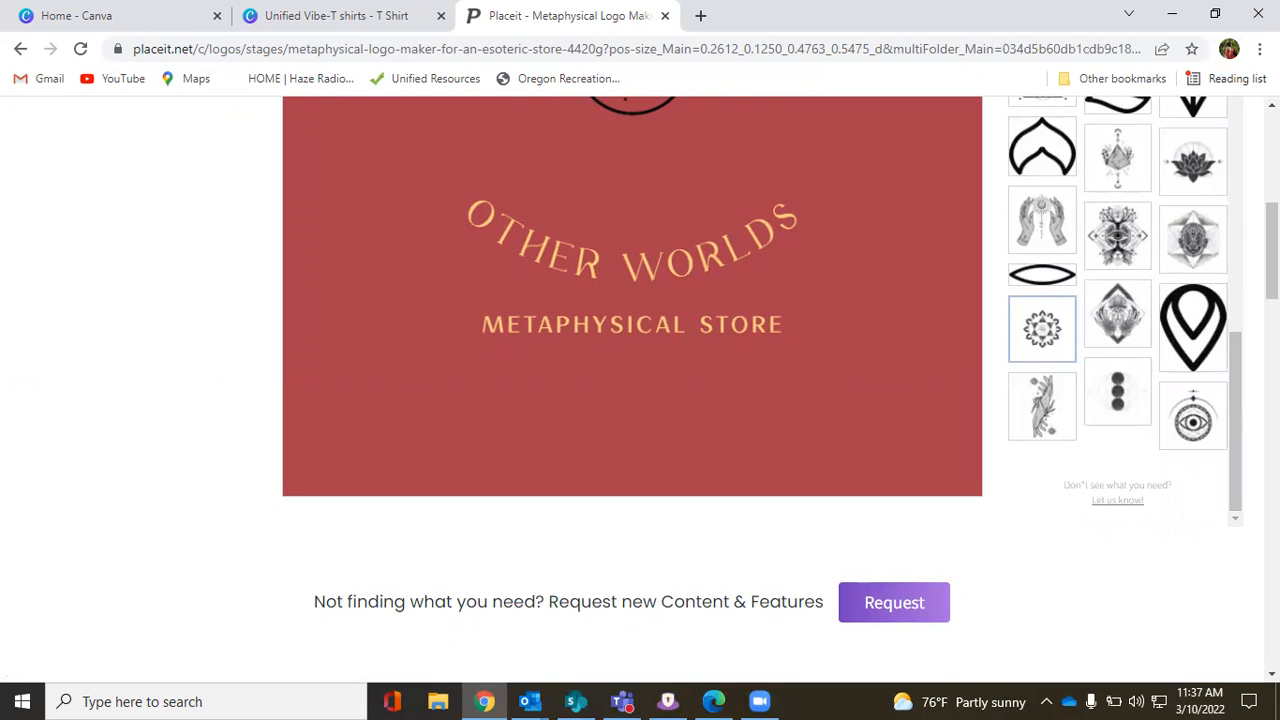
pyautogui.scroll(2, 640, 385)
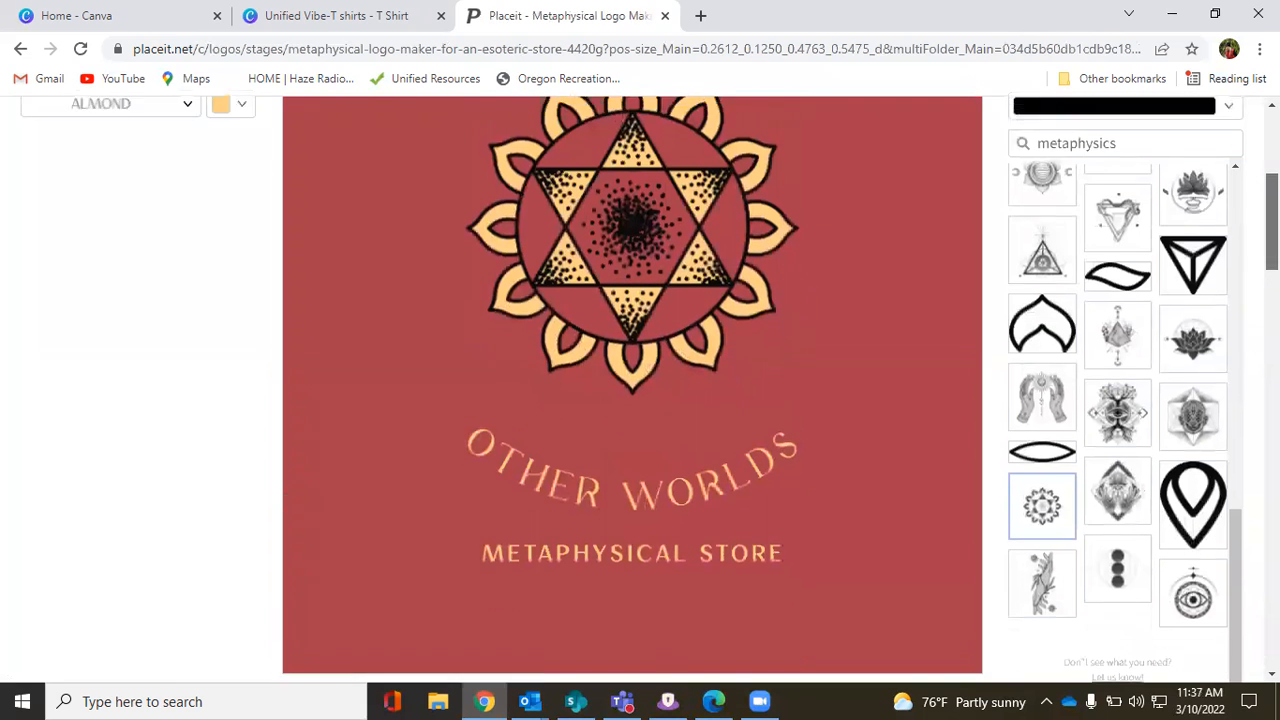
pyautogui.scroll(-1, 640, 385)
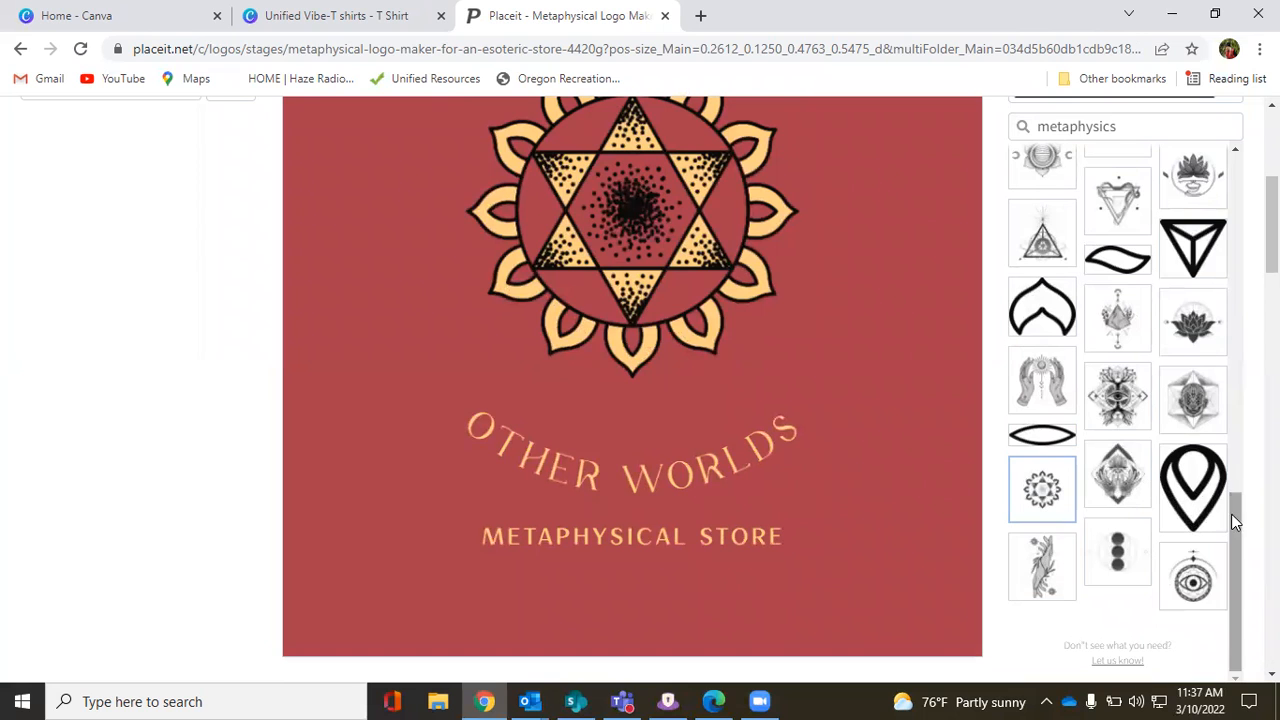
# Step: Clear the "metaphysics" graphic search and browse the unfiltered graphics for the logo
pyautogui.moveTo(1272, 235); pyautogui.dragTo(1272, 213)
pyautogui.click(1152, 258)
pyautogui.hotkey('ctrl', 'a')
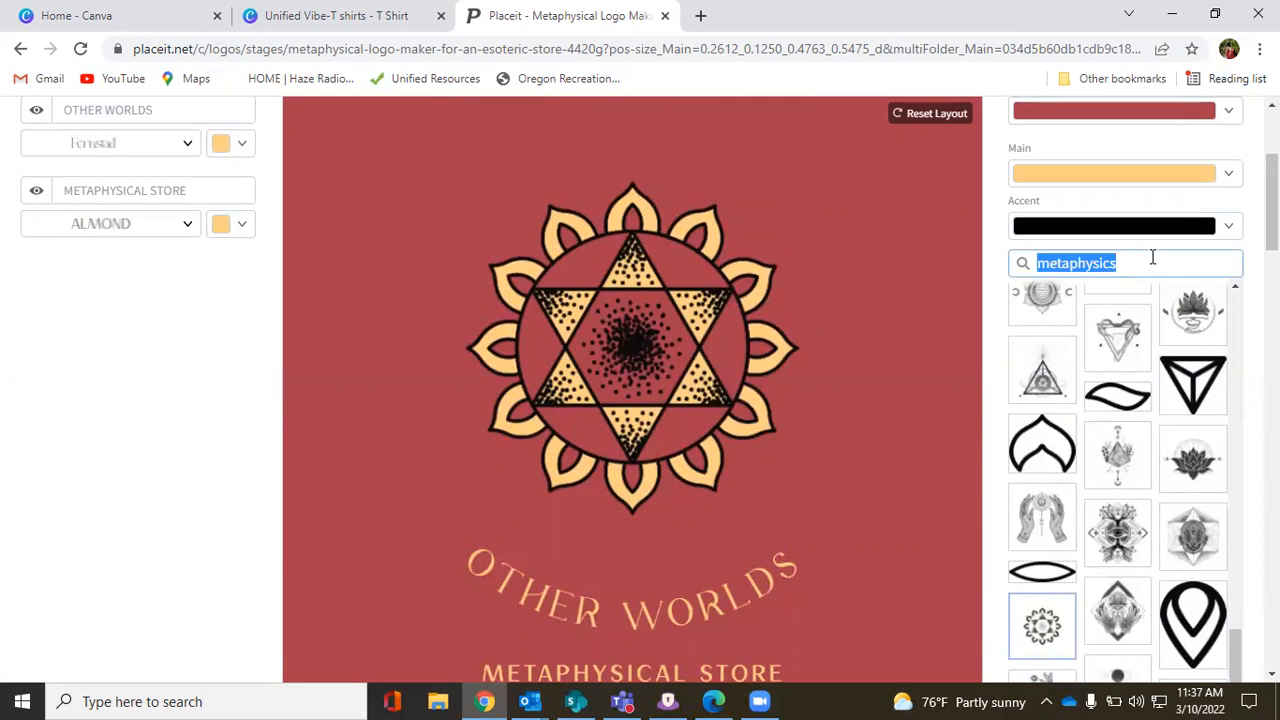
pyautogui.press('BackSpace')
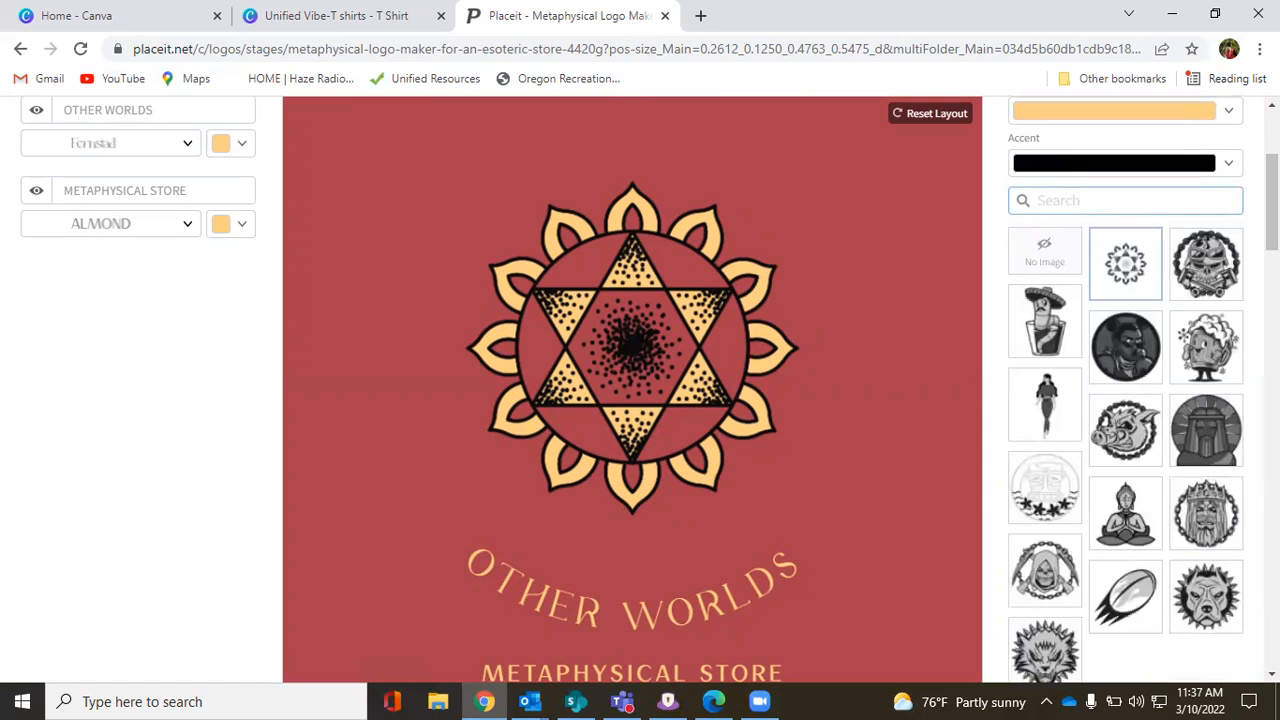
pyautogui.moveTo(1272, 208); pyautogui.dragTo(1272, 263)
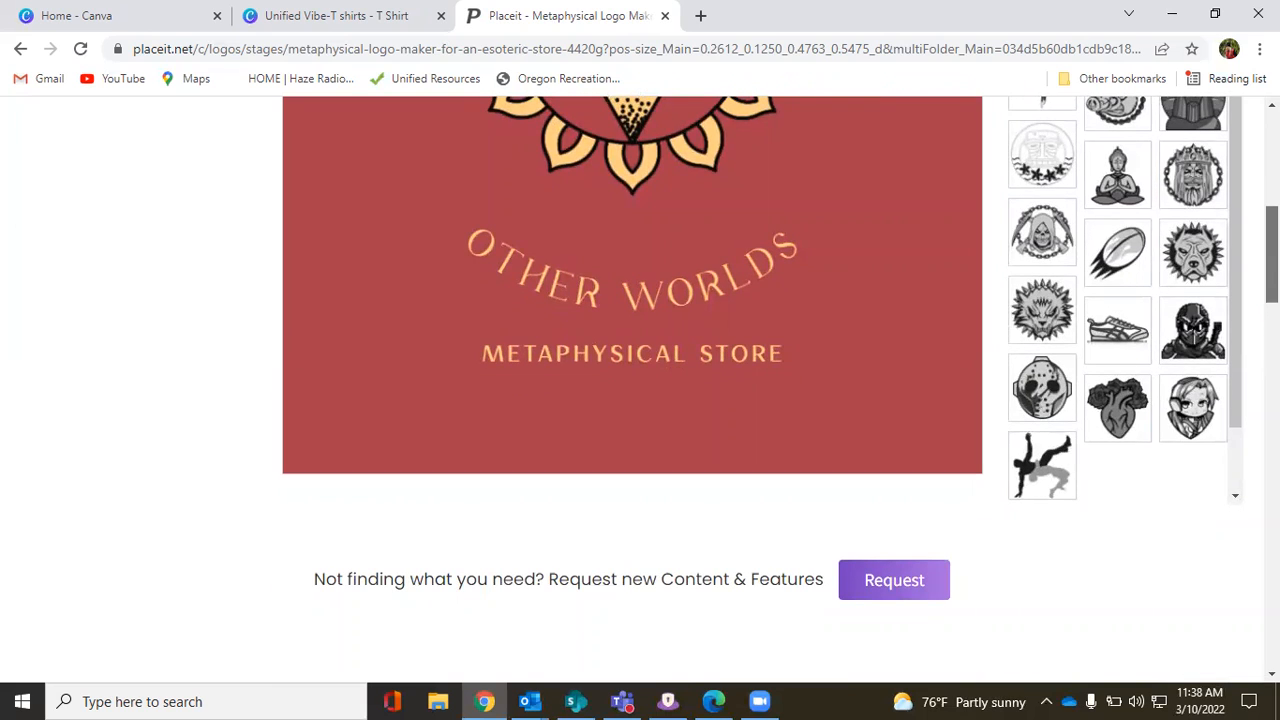
pyautogui.moveTo(1272, 255); pyautogui.dragTo(1272, 201)
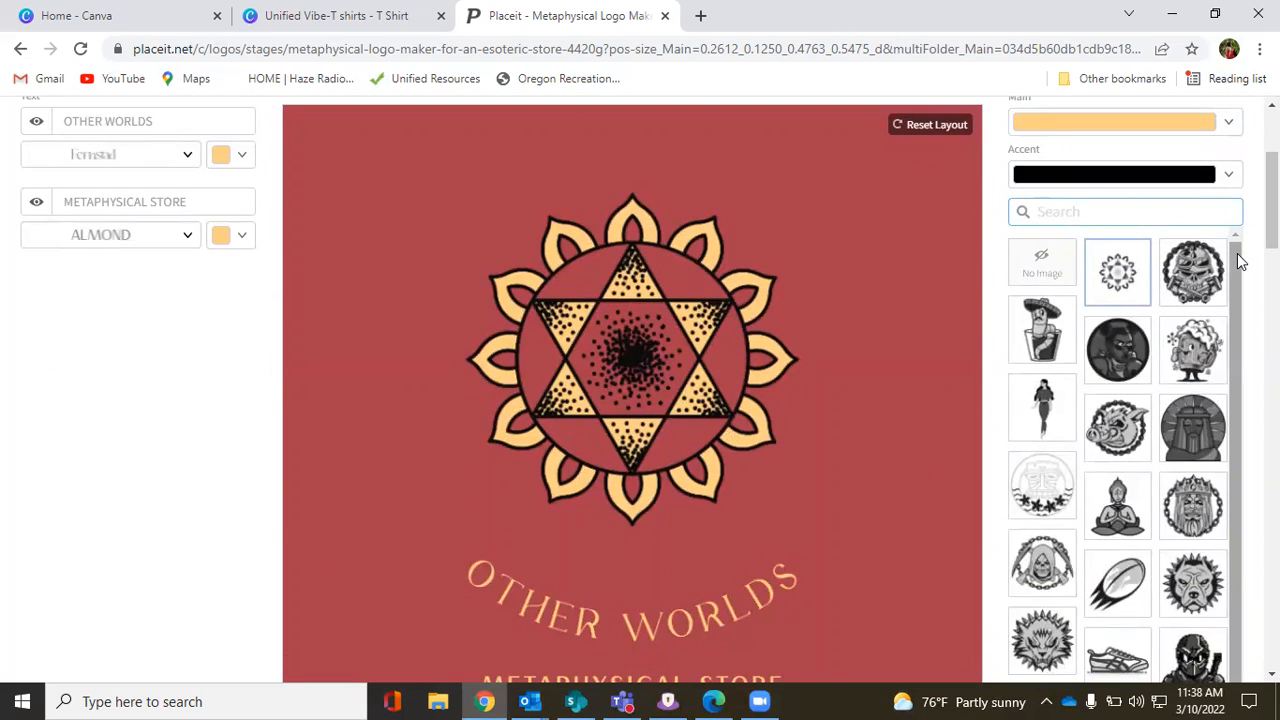
# Step: Switch to Canva, open the Unified Vibe-T shirts design and browse its available elements
pyautogui.click(138, 12)
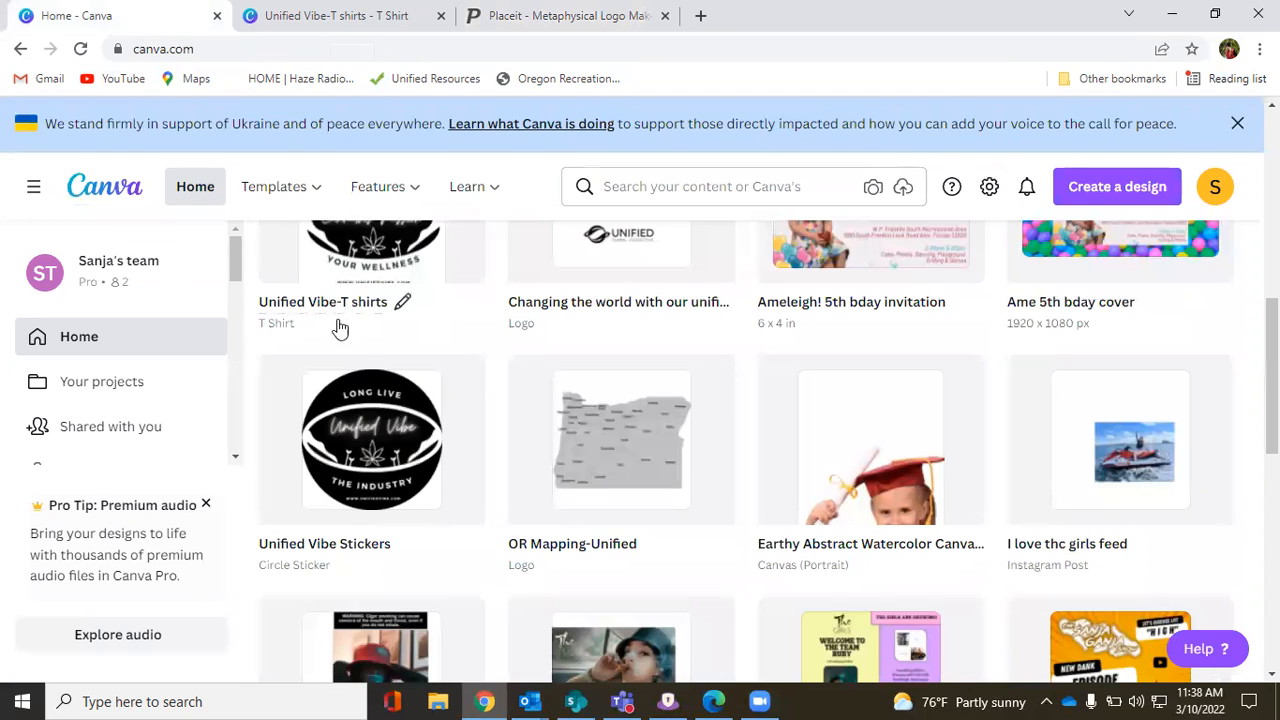
pyautogui.click(393, 257)
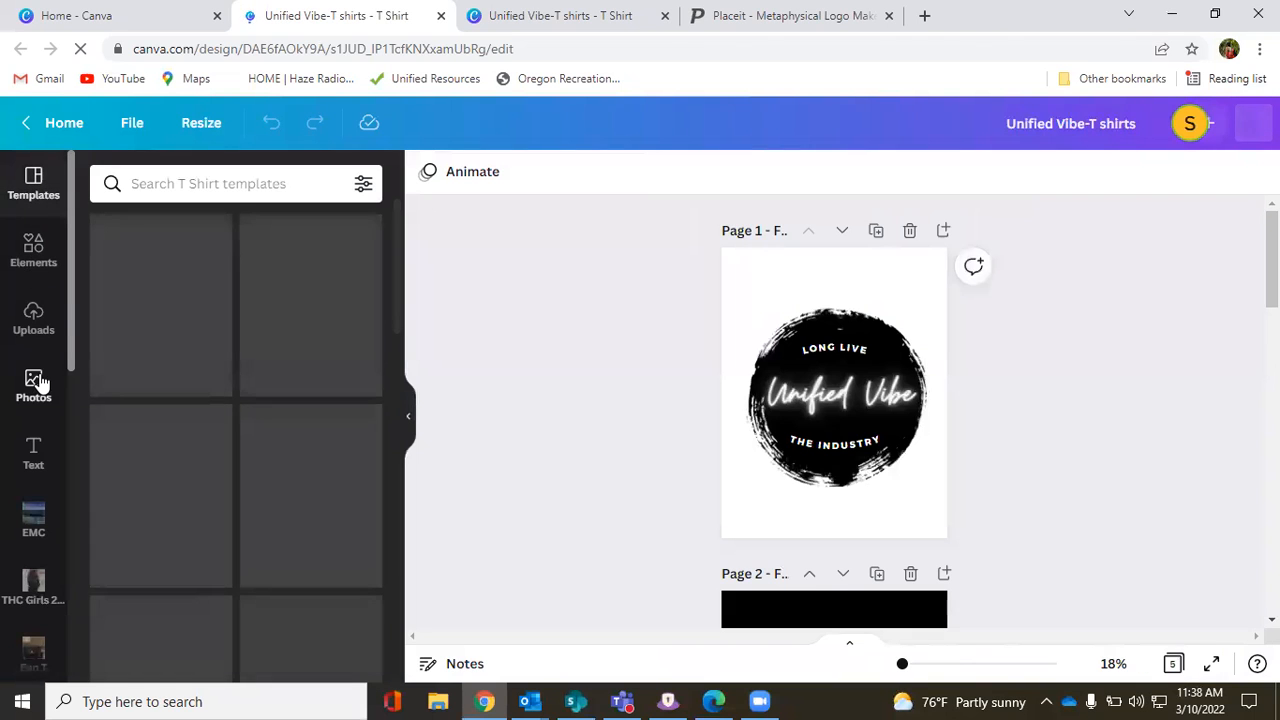
pyautogui.click(31, 248)
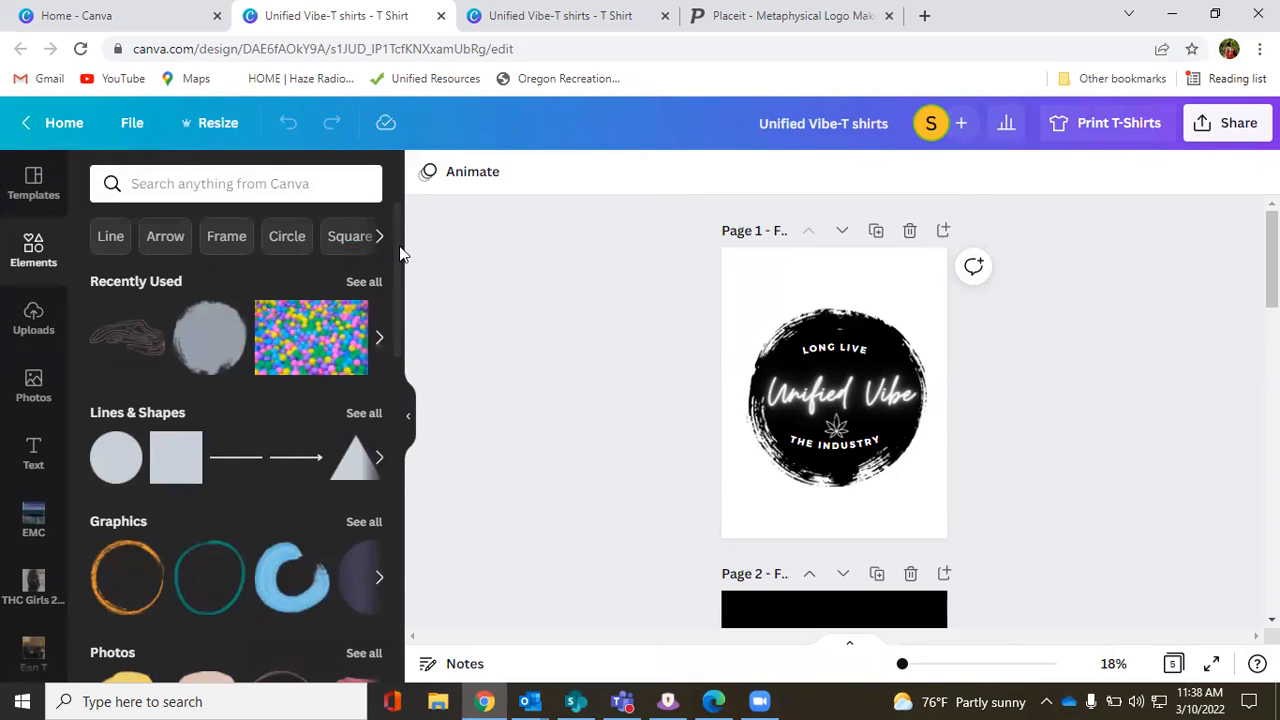
pyautogui.moveTo(397, 250); pyautogui.dragTo(418, 275)
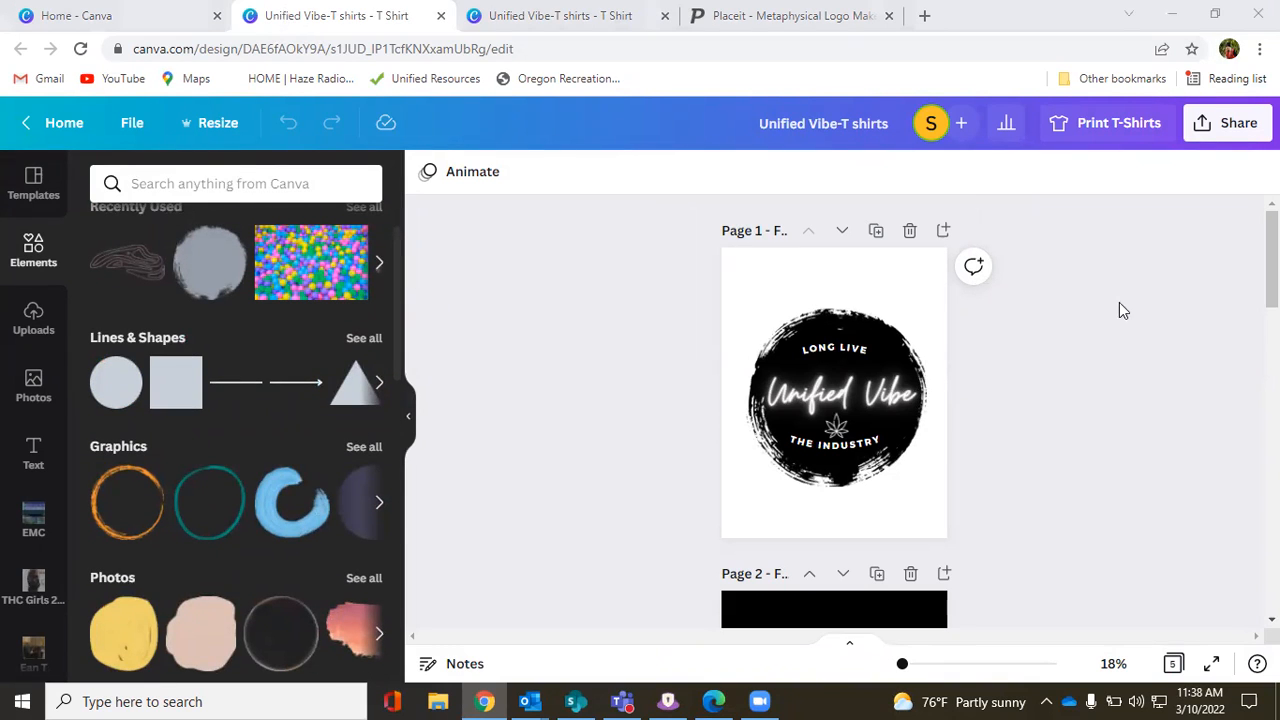
# Step: Return to the Placeit logo and look through its unfiltered graphics, presets and similar templates
pyautogui.click(838, 14)
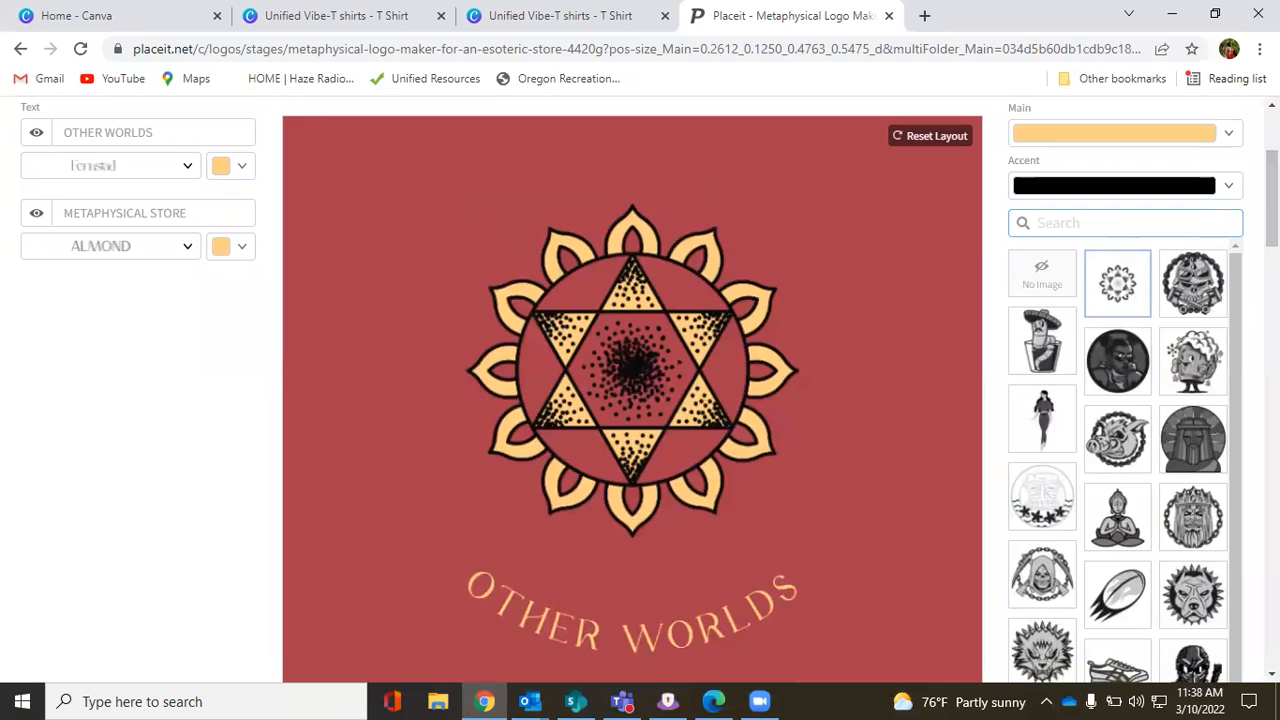
pyautogui.scroll(-1, 1243, 211)
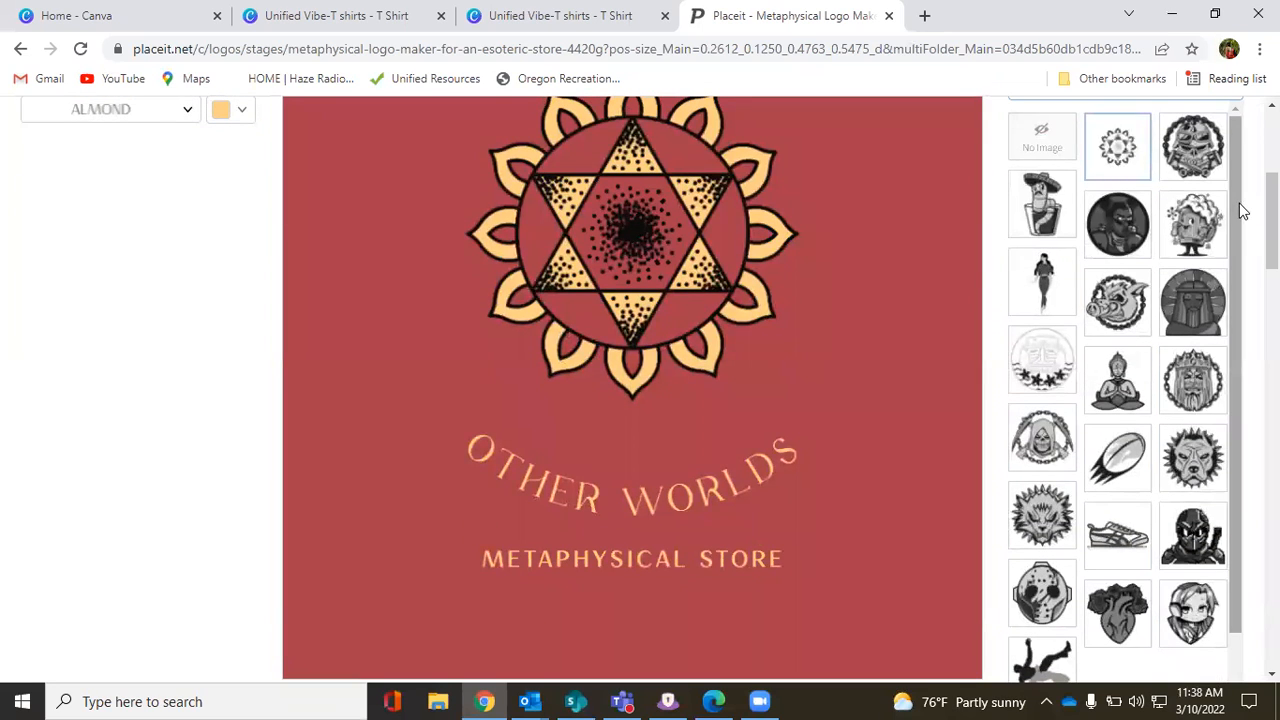
pyautogui.scroll(-2, 1243, 211)
pyautogui.scroll(2, 1243, 211)
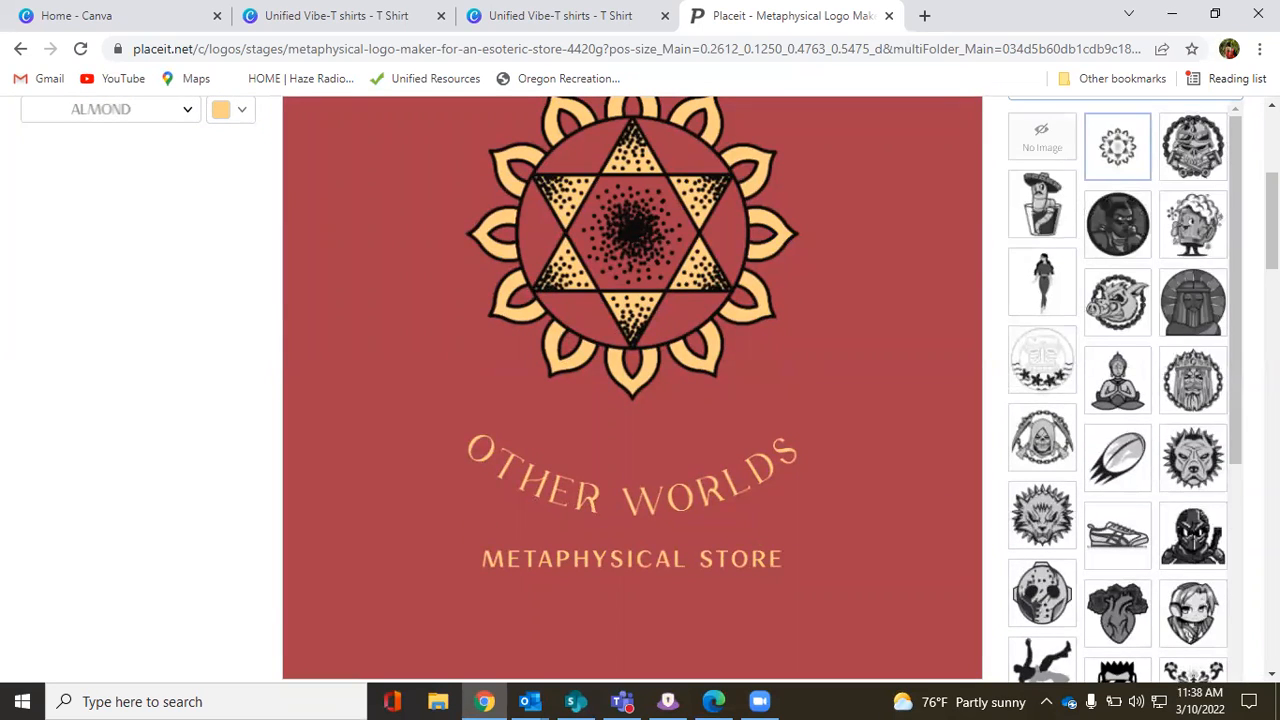
pyautogui.scroll(2, 597, 224)
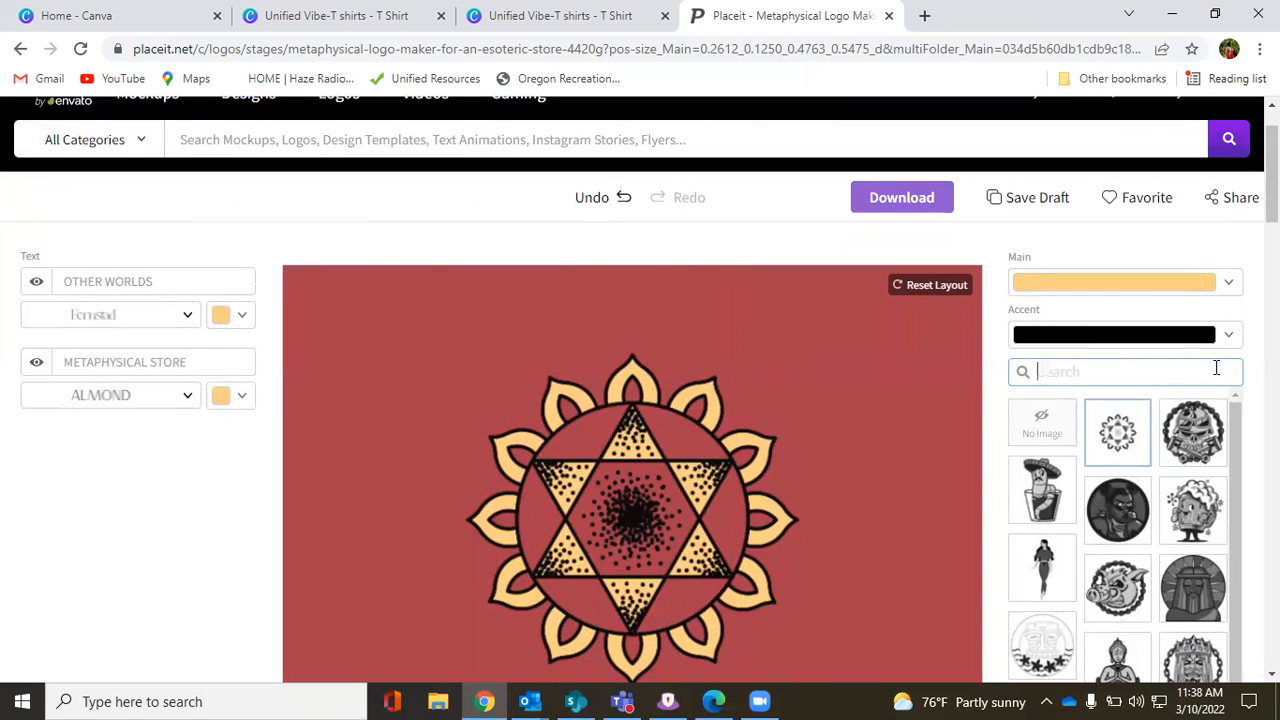
pyautogui.scroll(-8, 1043, 371)
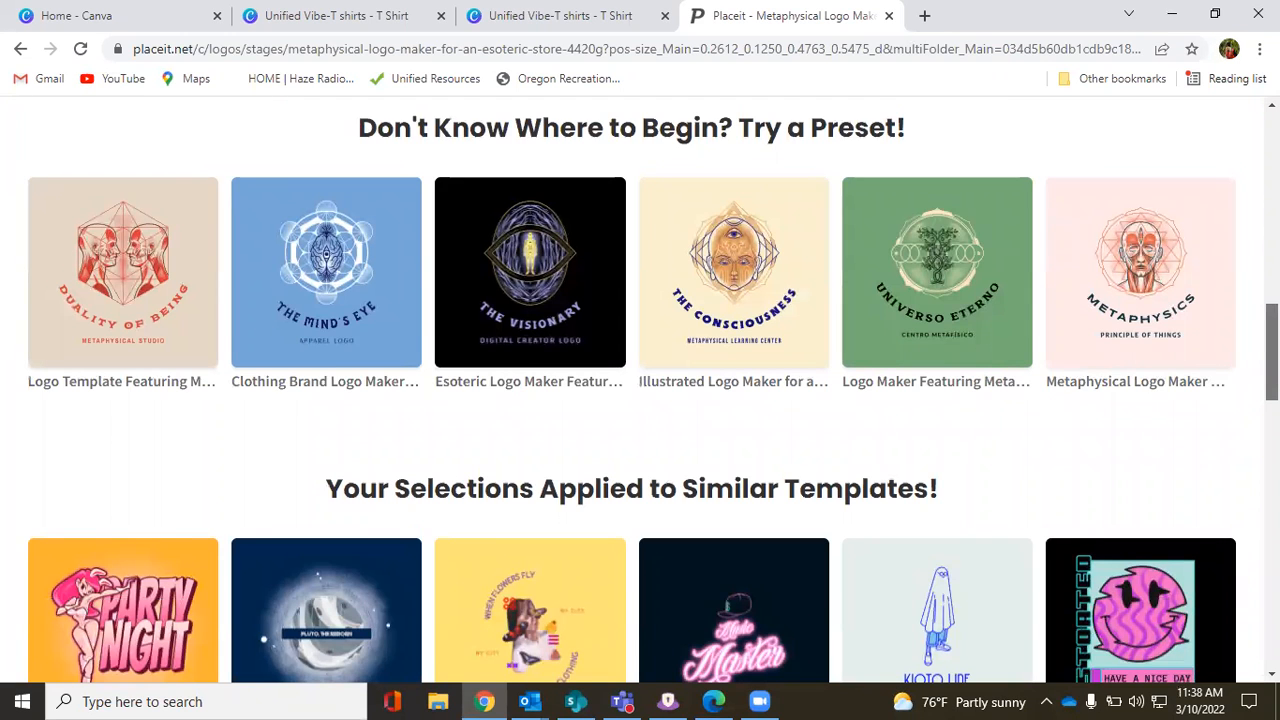
pyautogui.scroll(-3, 640, 390)
pyautogui.scroll(5, 640, 390)
pyautogui.scroll(1, 1030, 562)
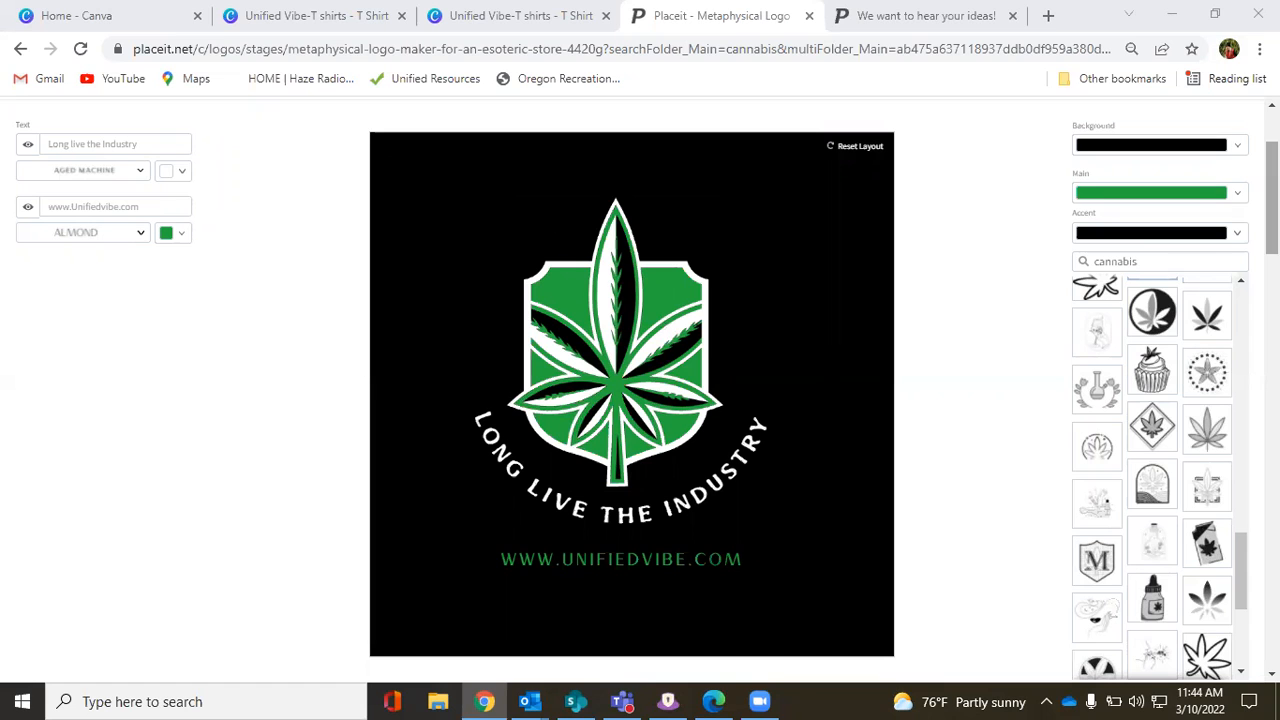
# Step: Try a light pink background on the cannabis leaf logo and restore it to black
pyautogui.moveTo(1273, 198)
pyautogui.mouseDown()
pyautogui.moveTo(1273, 248)
pyautogui.moveTo(1273, 168)
pyautogui.moveTo(1273, 198)
pyautogui.mouseUp()
pyautogui.click(697, 368)
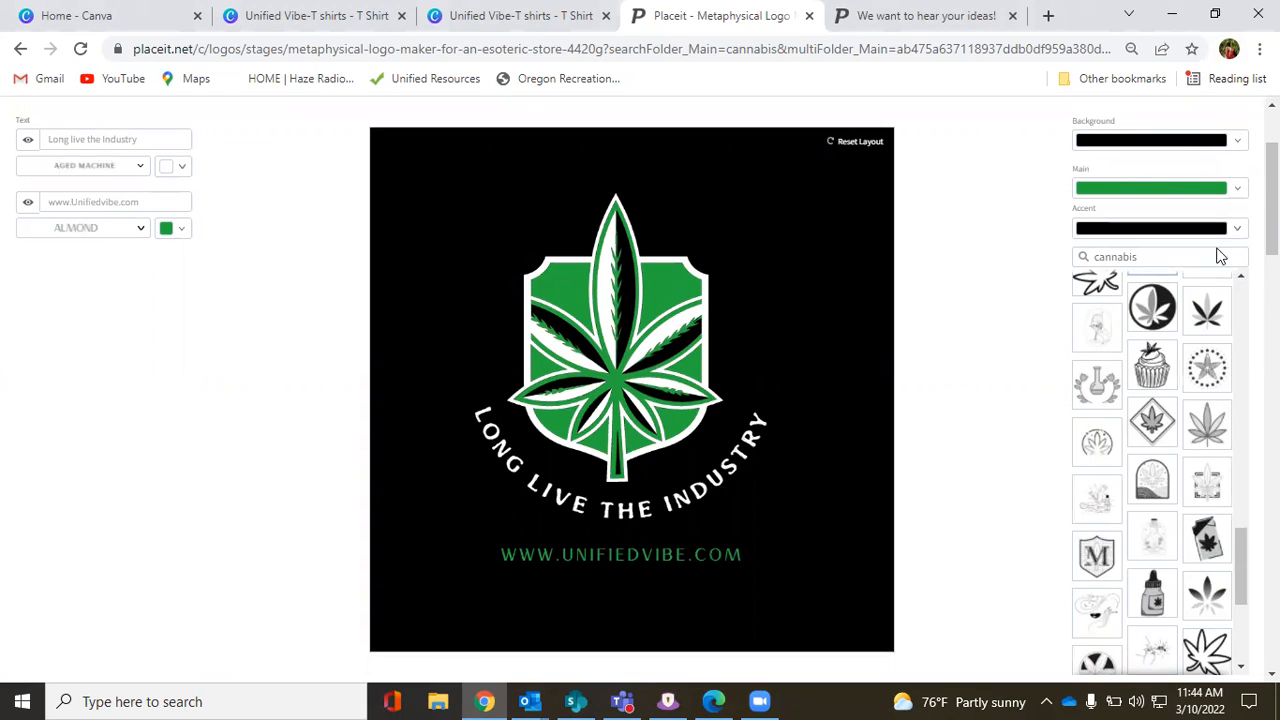
pyautogui.click(1237, 188)
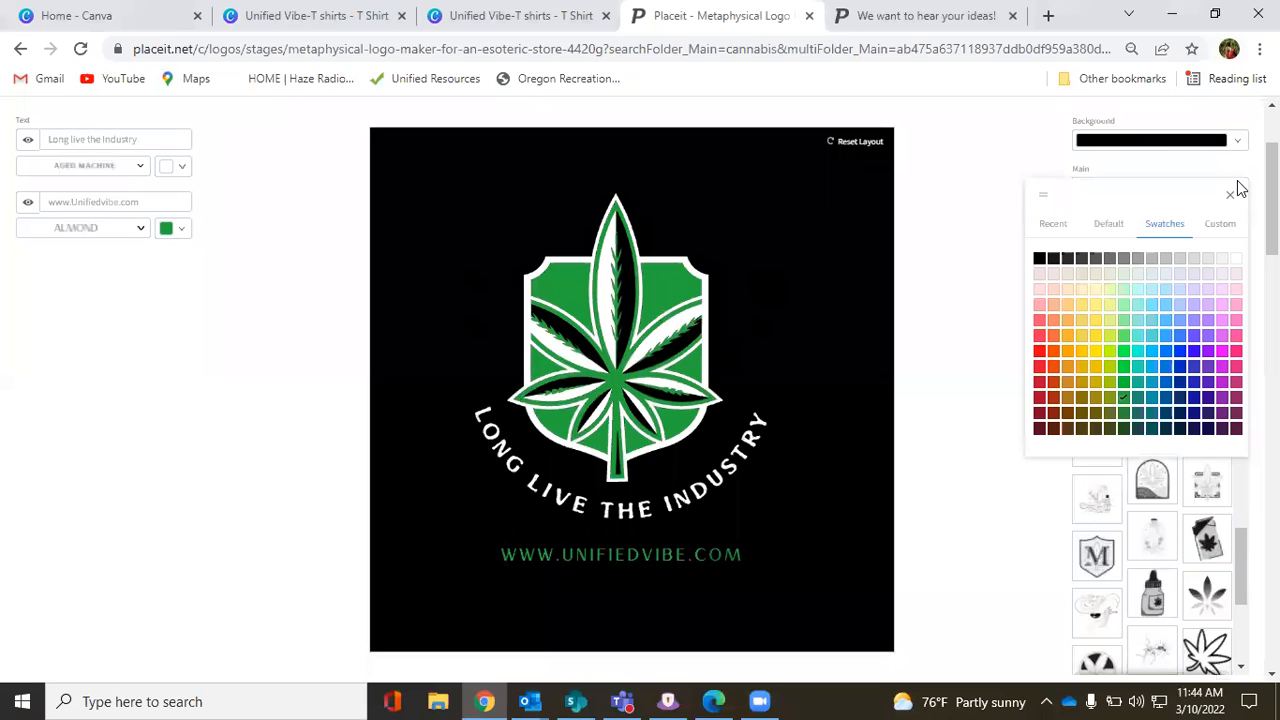
pyautogui.click(1175, 146)
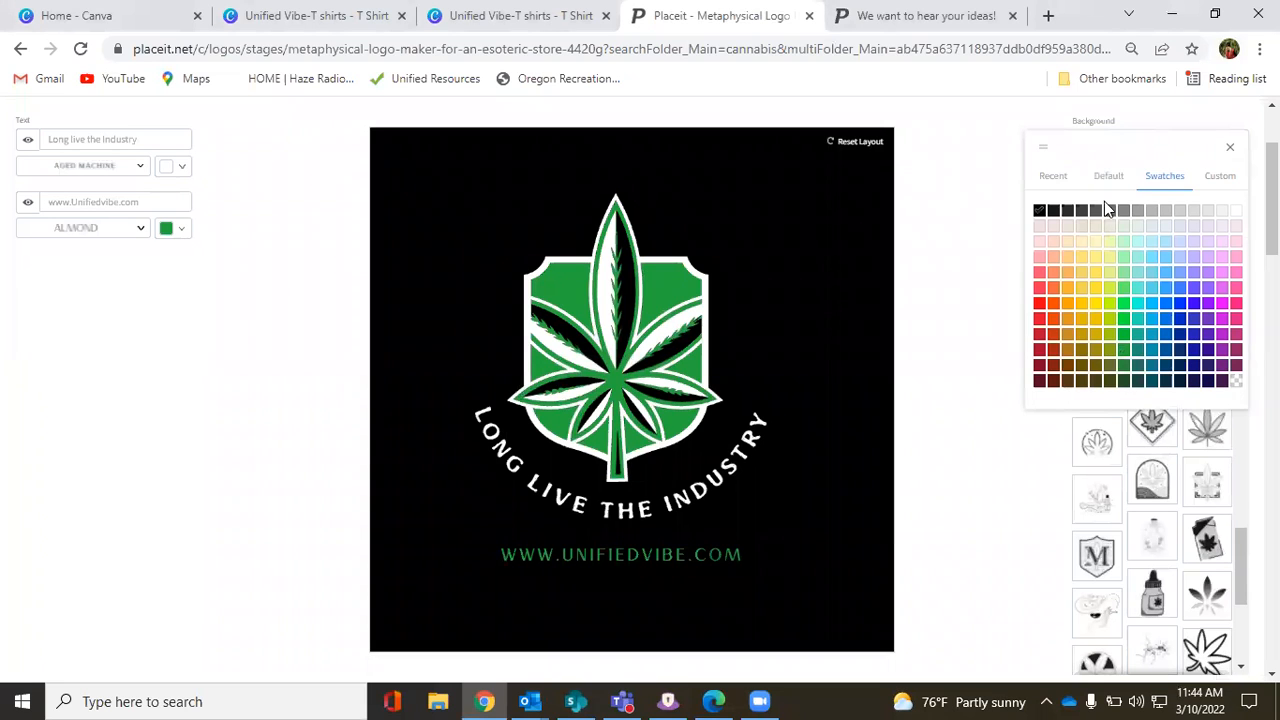
pyautogui.click(1039, 257)
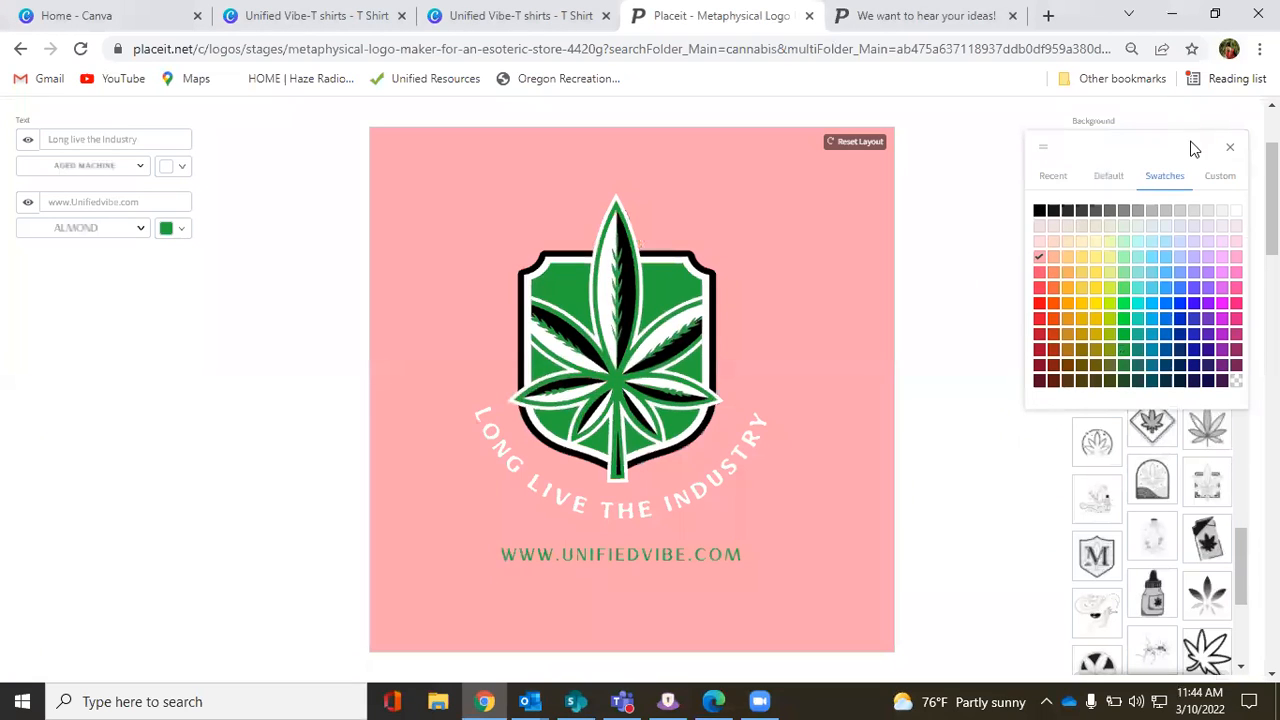
pyautogui.click(1039, 210)
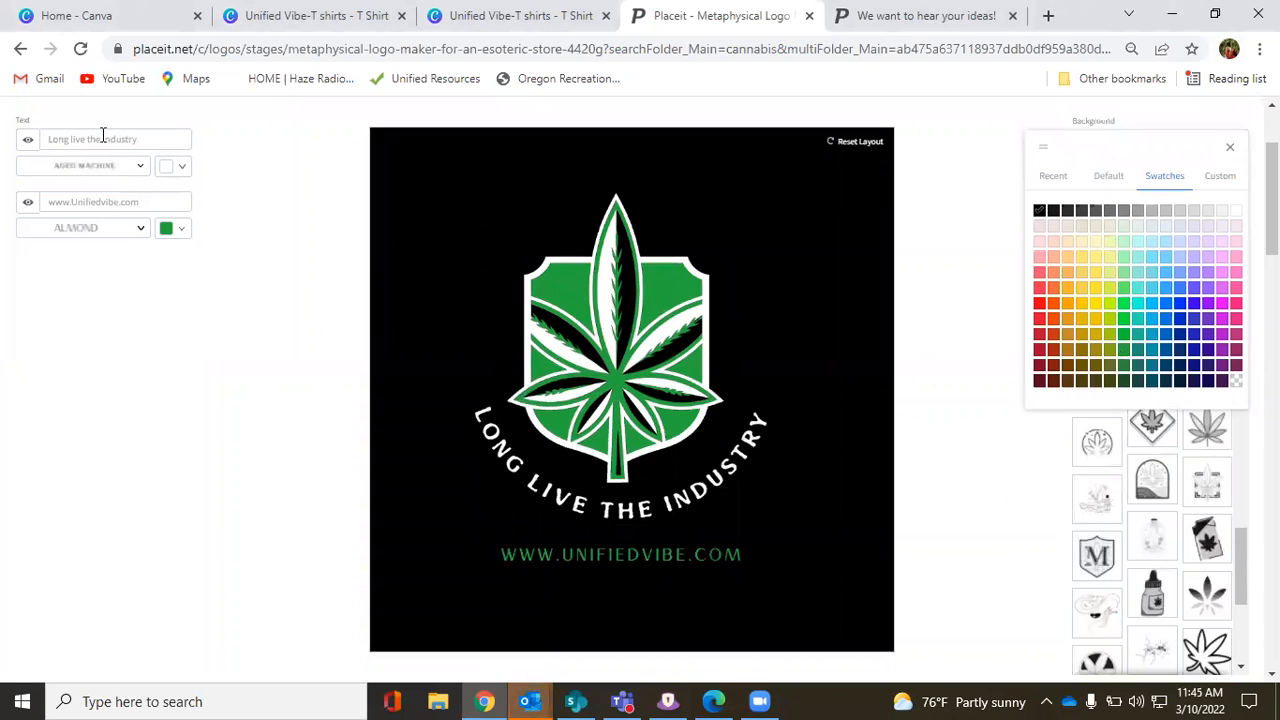
pyautogui.click(123, 142)
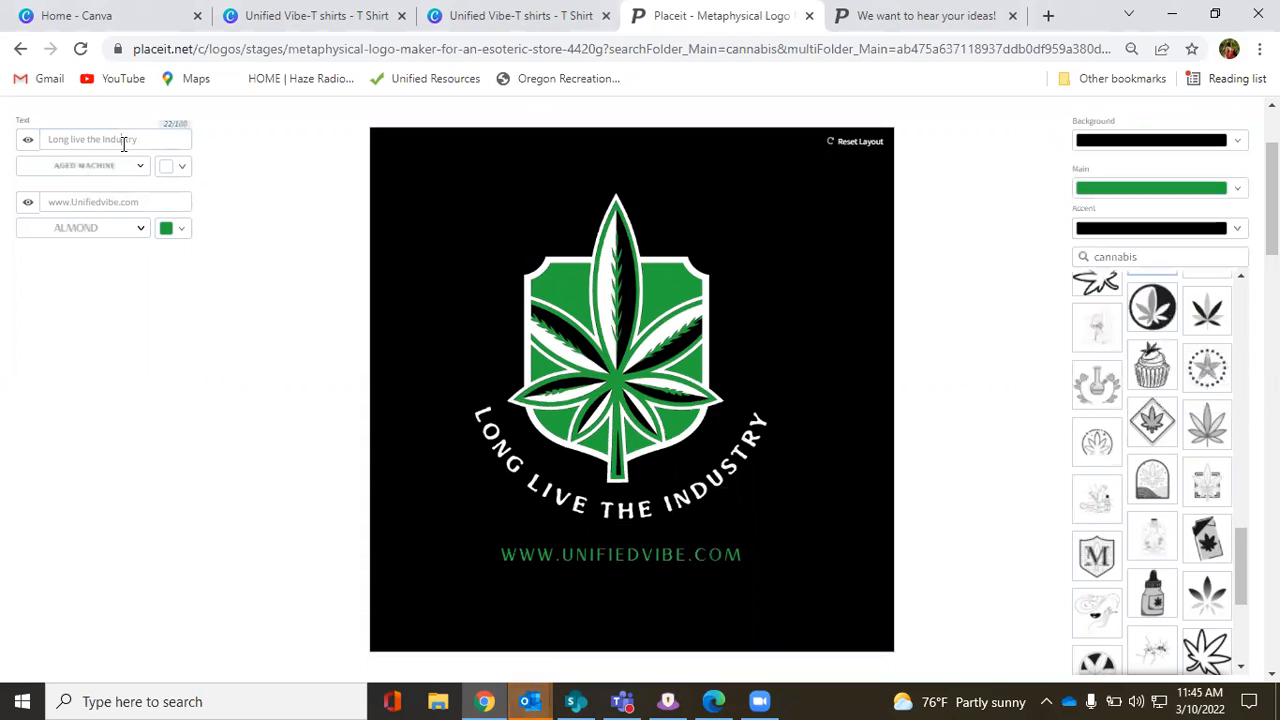
pyautogui.tripleClick(123, 142)
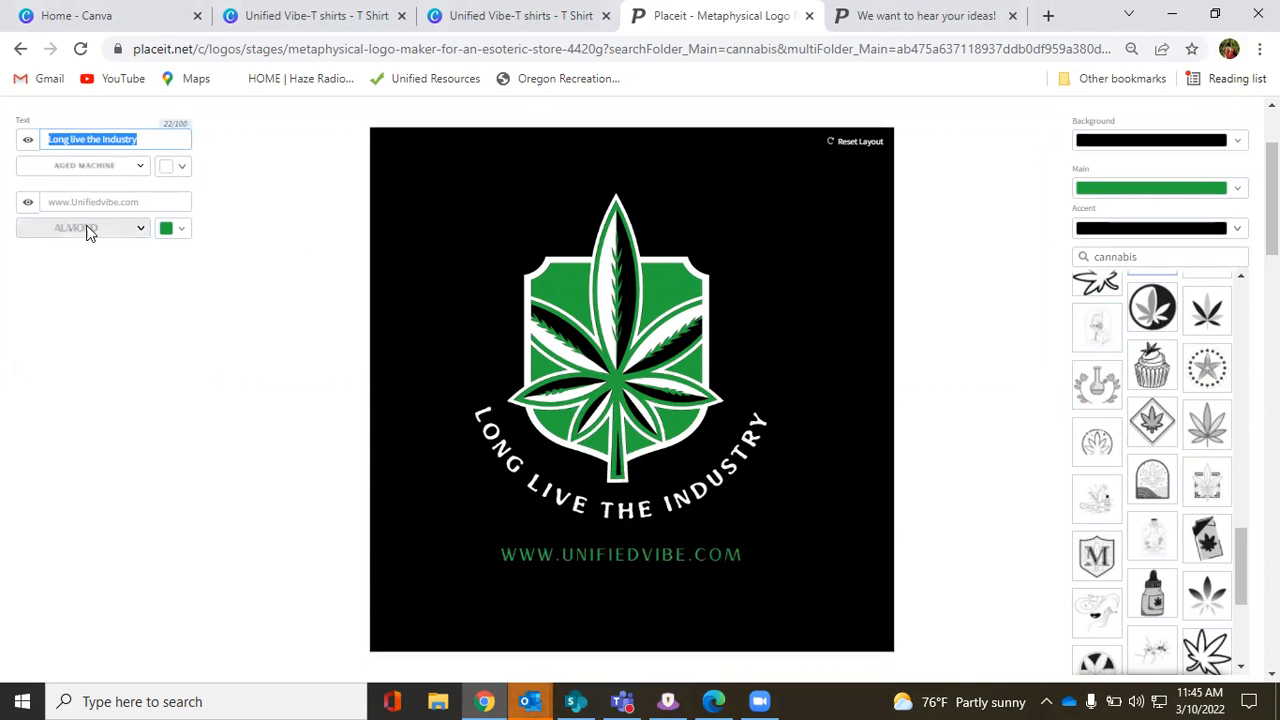
pyautogui.click(127, 236)
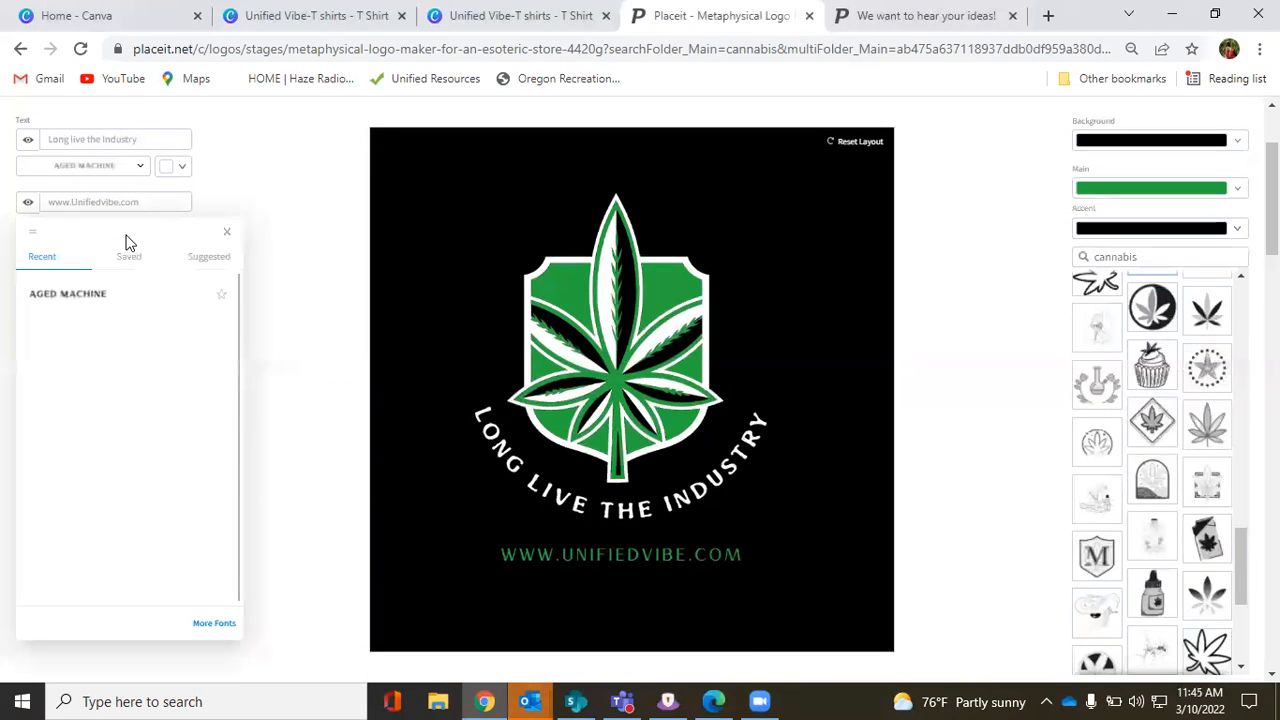
pyautogui.click(285, 181)
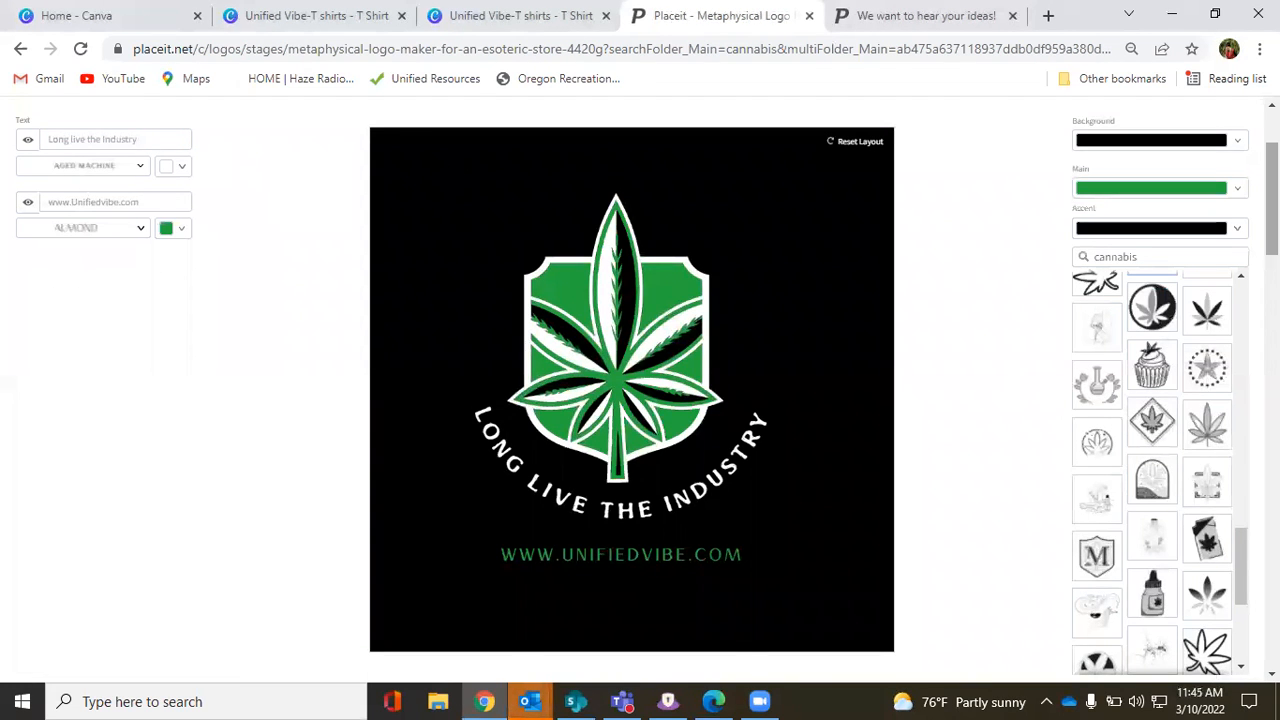
# Step: Download the finished cannabis leaf logo
pyautogui.scroll(-2, 640, 390)
pyautogui.scroll(3, 640, 390)
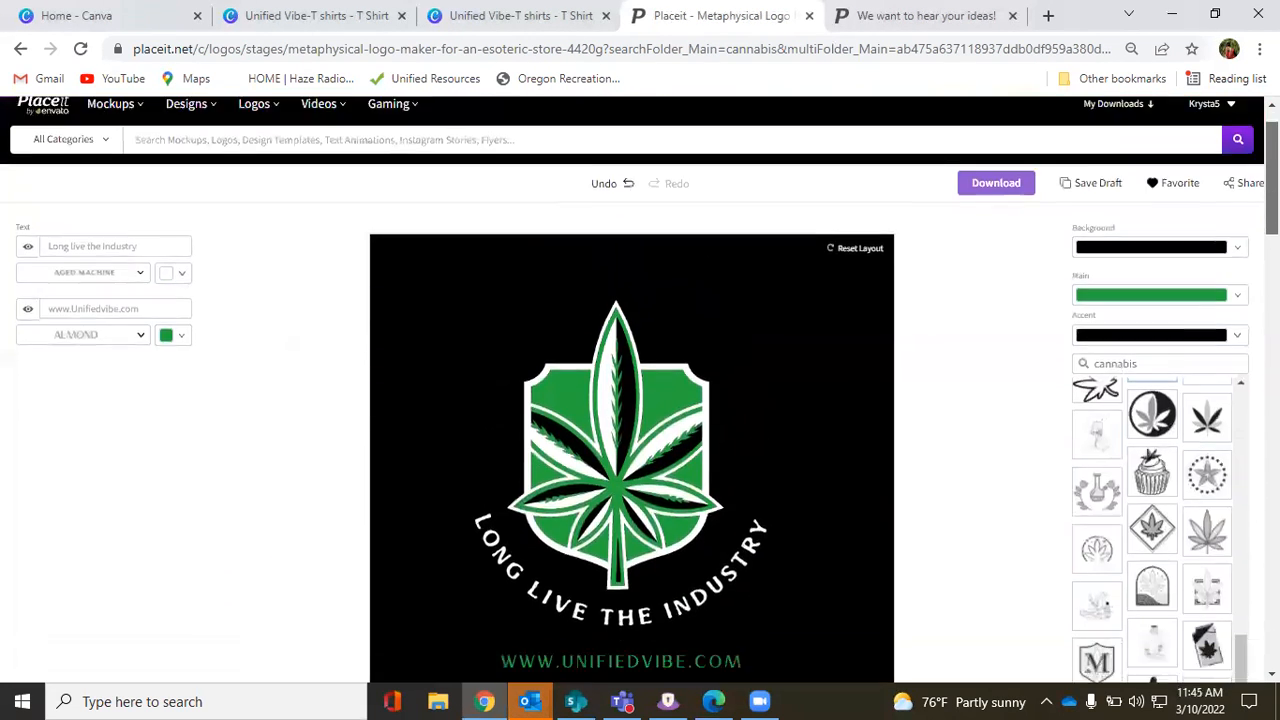
pyautogui.scroll(-1, 640, 390)
pyautogui.scroll(1, 640, 390)
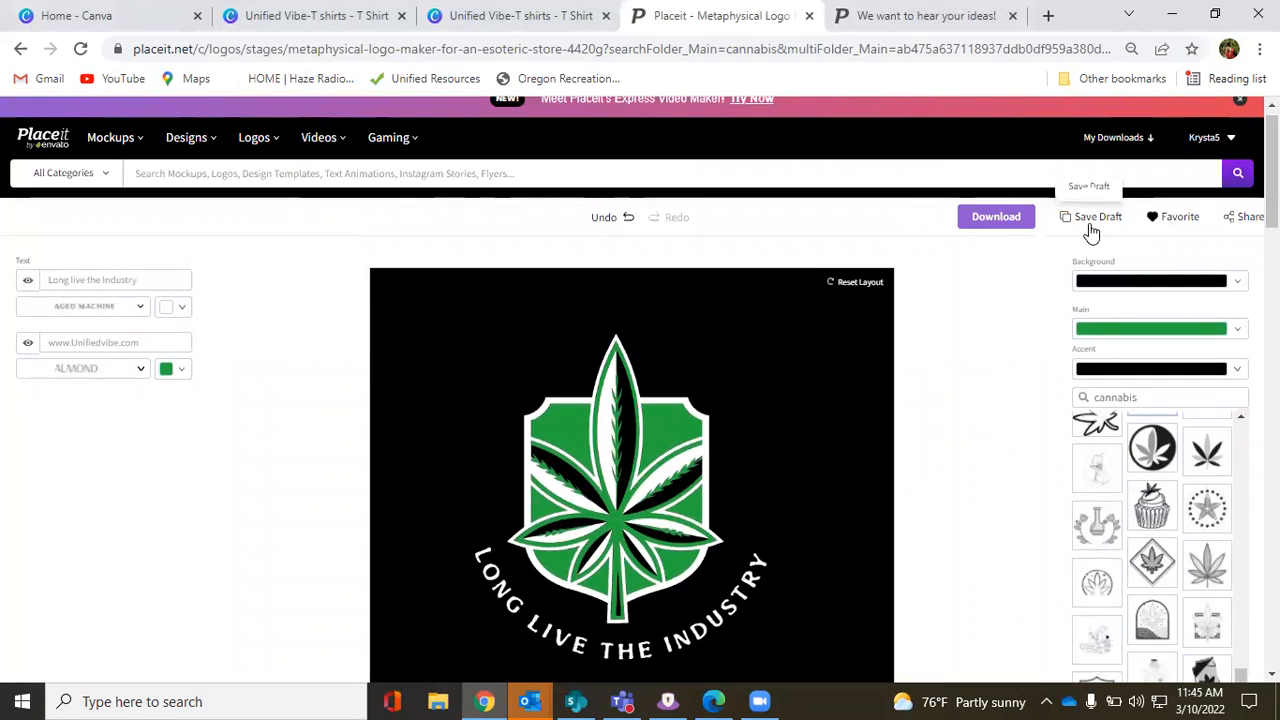
pyautogui.click(993, 222)
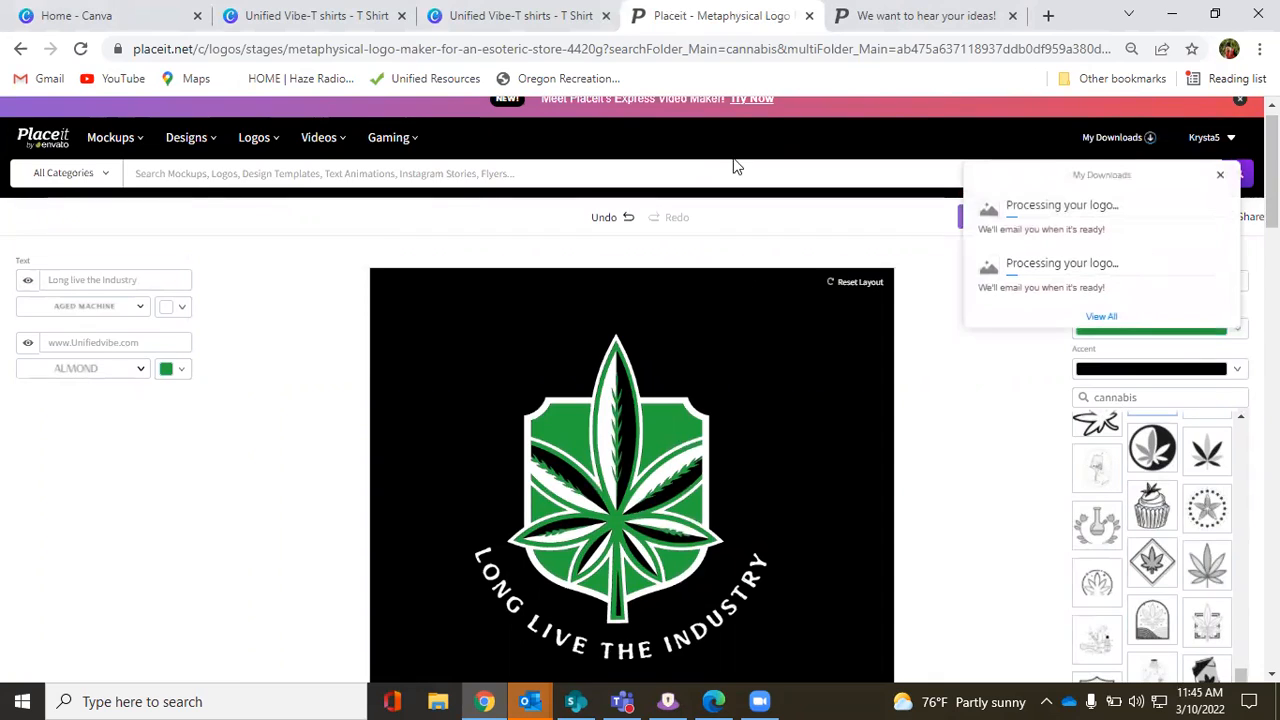